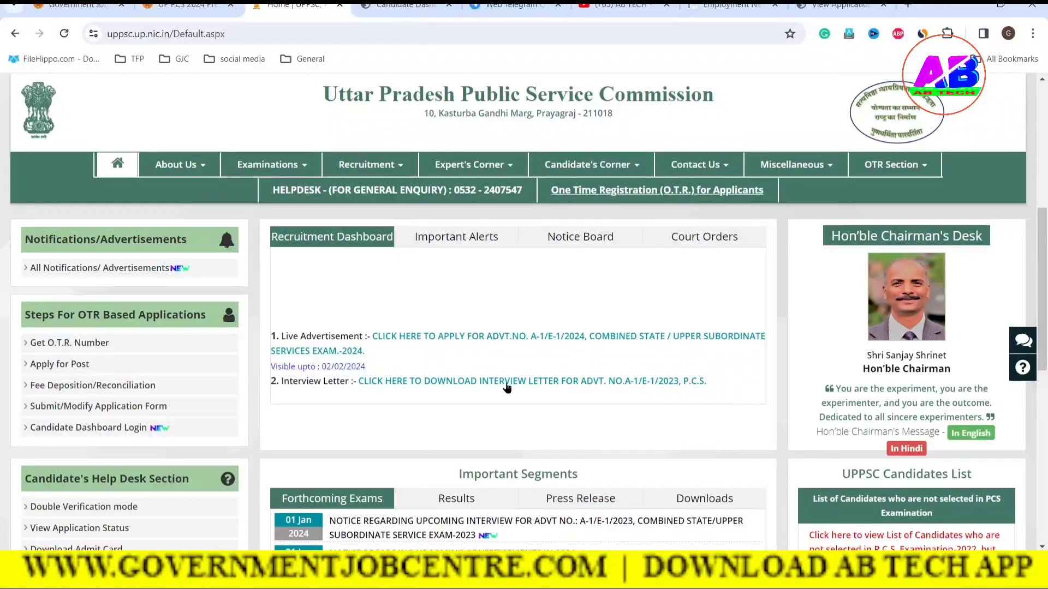
# Open the full Notifications/Advertisements list and scroll through its table.
pyautogui.scroll(5, 506, 386)
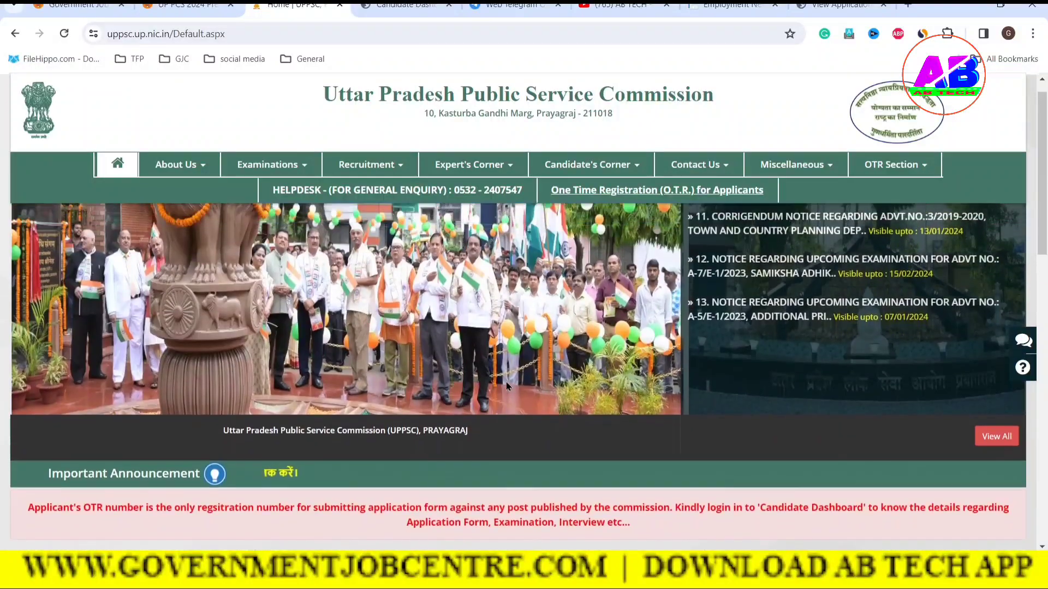
pyautogui.scroll(-3, 506, 386)
pyautogui.scroll(-1, 506, 389)
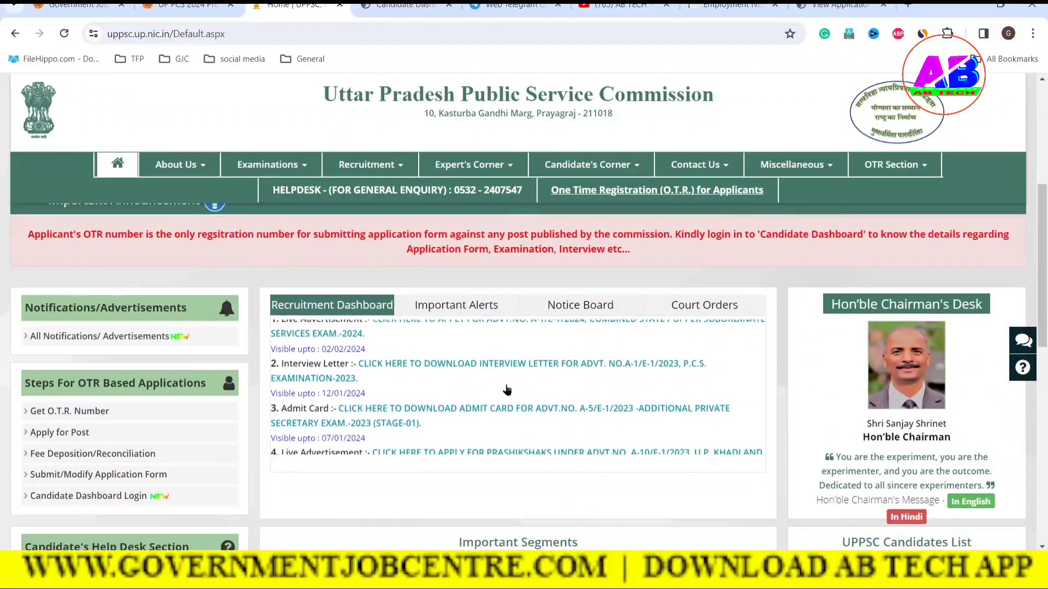
pyautogui.moveTo(35, 310); pyautogui.dragTo(179, 311)
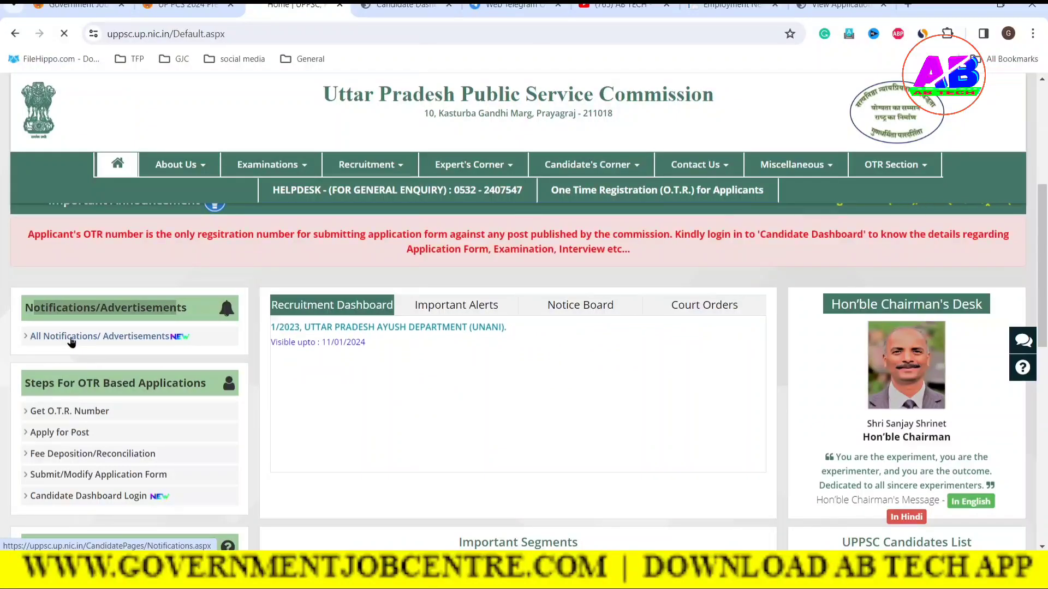
pyautogui.click(71, 336)
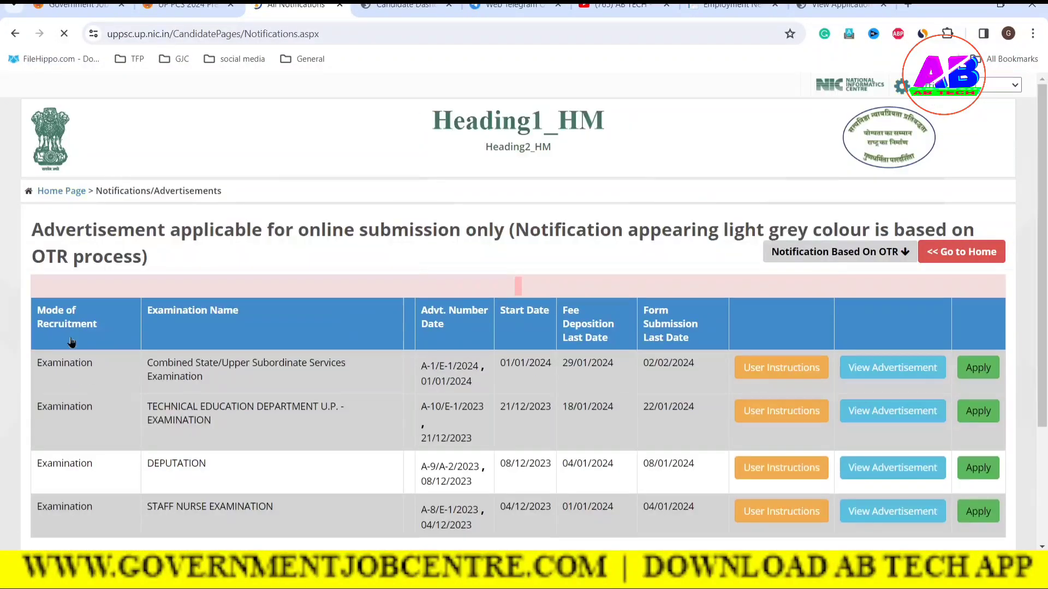
pyautogui.scroll(-2, 260, 388)
pyautogui.scroll(-1, 261, 389)
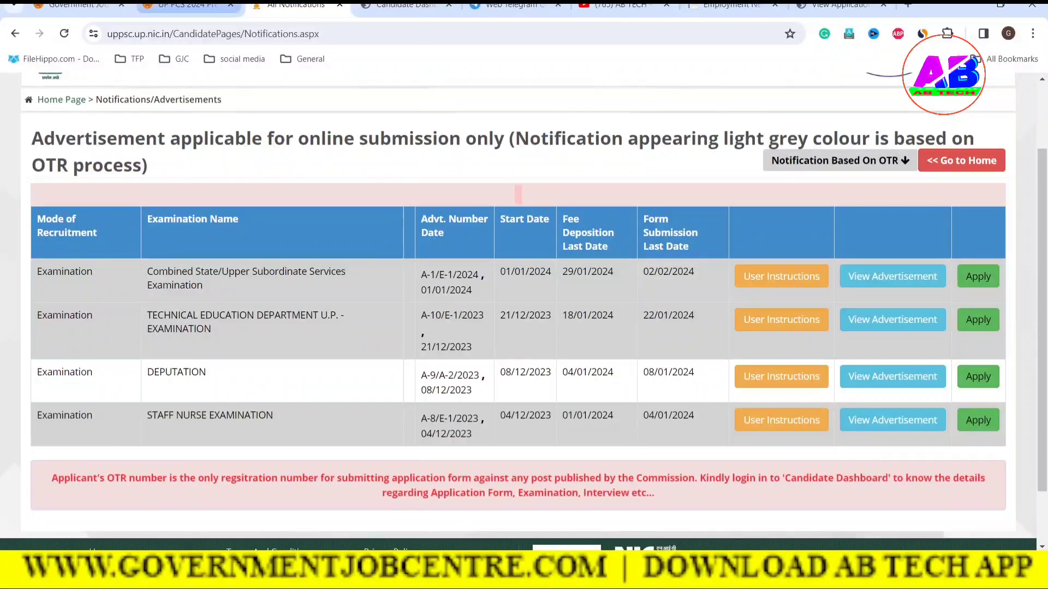
# Return to the UP PCS 2024 Pre article's useful-links table.
pyautogui.click(171, 8)
pyautogui.scroll(3, 374, 350)
pyautogui.scroll(-3, 374, 352)
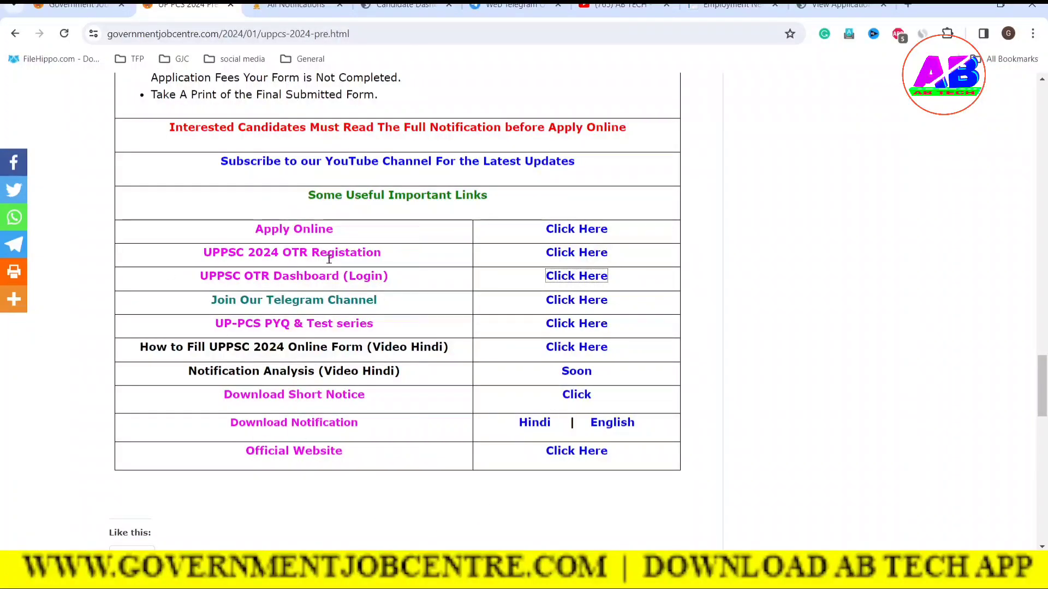
# Use the Apply Online 'Click Here' link in the UP PCS 2024 article's links table.
pyautogui.hotkey('ctrl', 'shift', 'Tab')
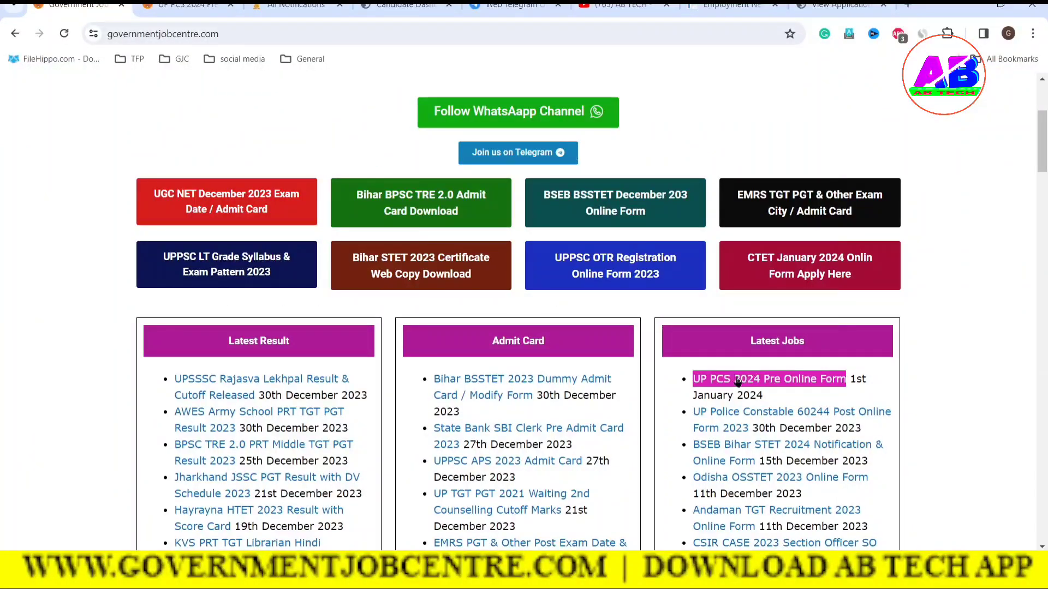
pyautogui.moveTo(767, 370); pyautogui.dragTo(767, 373)
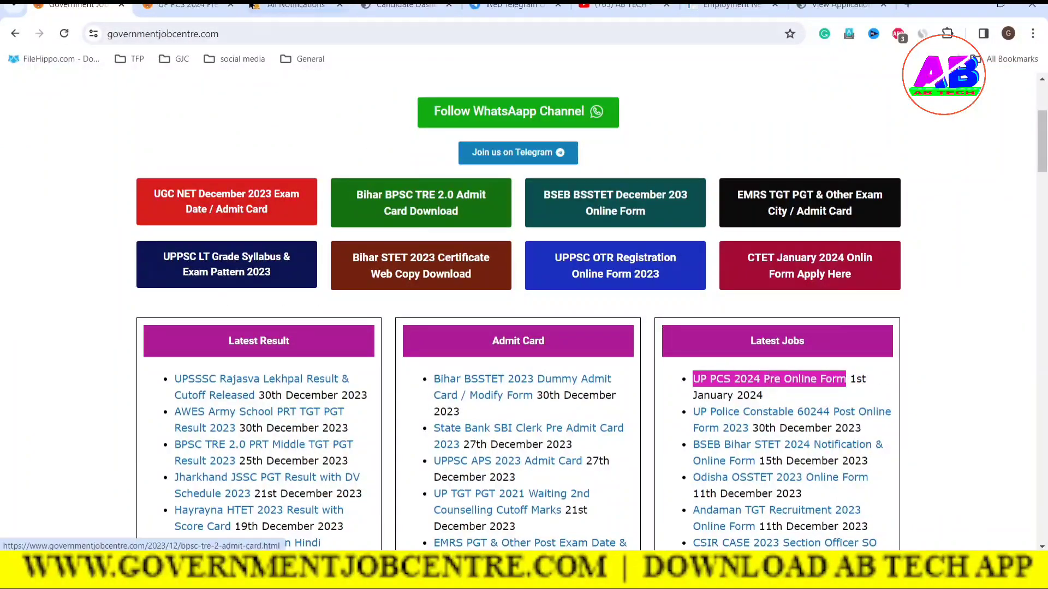
pyautogui.hotkey('ctrl', 'Tab')
pyautogui.click(568, 231)
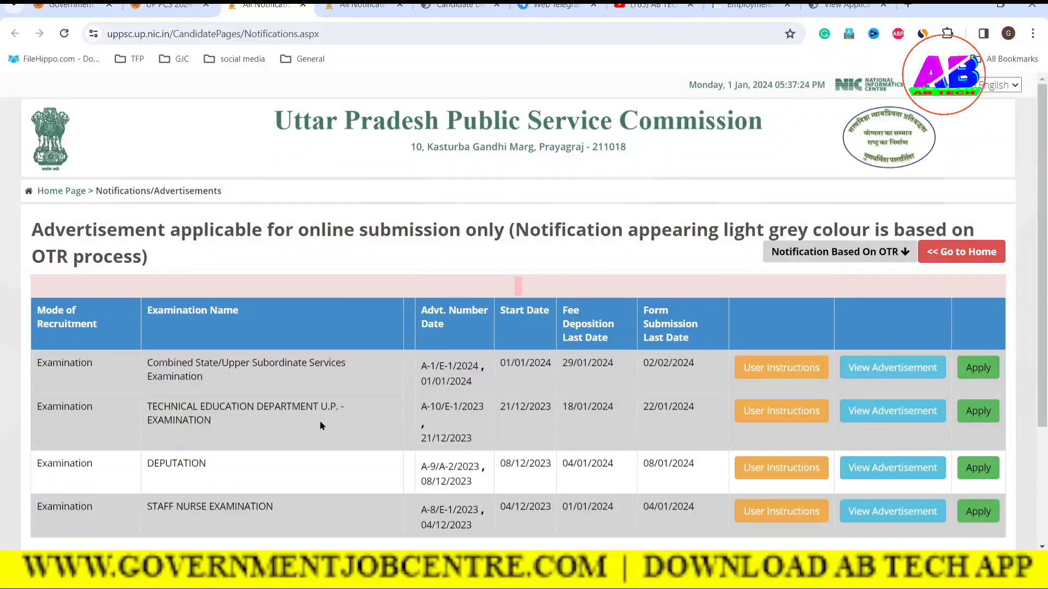
# Apply to the Combined State/Upper Subordinate Services advertisement and start the PCS Examination post's OTR application.
pyautogui.scroll(-2, 321, 425)
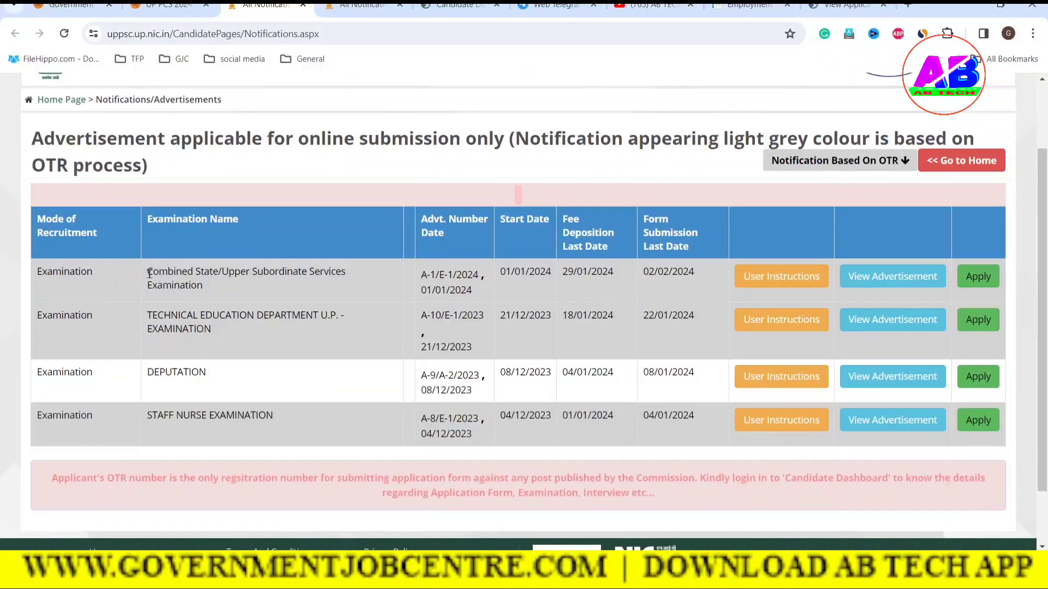
pyautogui.moveTo(150, 273); pyautogui.dragTo(201, 288)
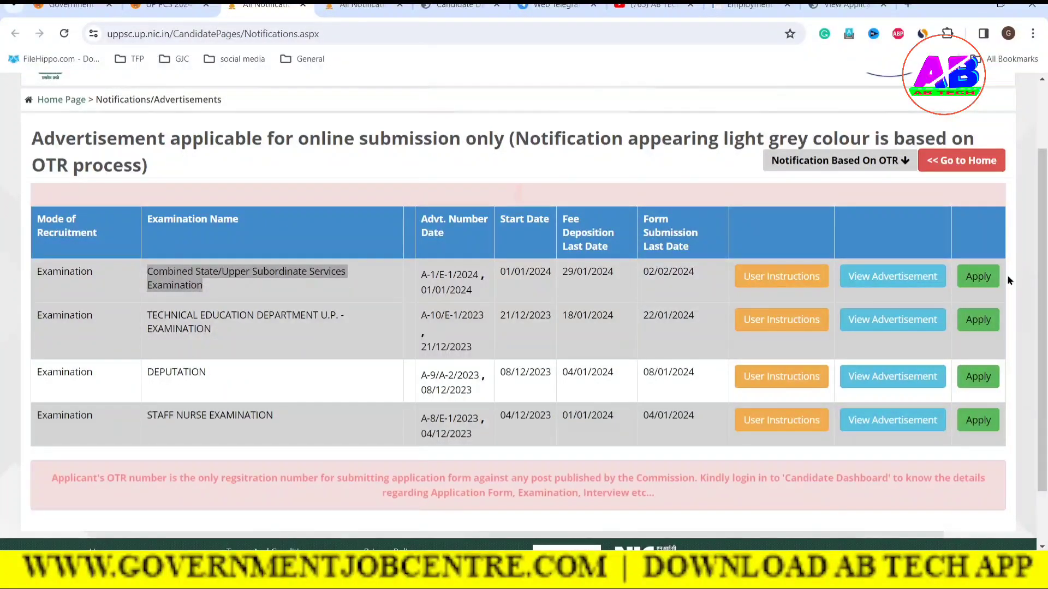
pyautogui.click(973, 276)
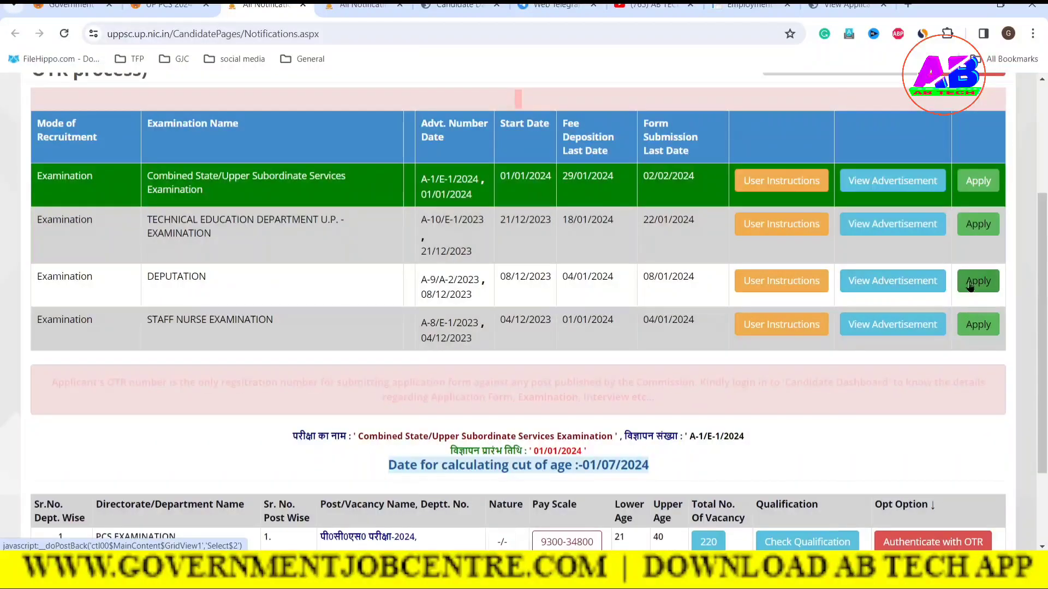
pyautogui.scroll(-2, 760, 350)
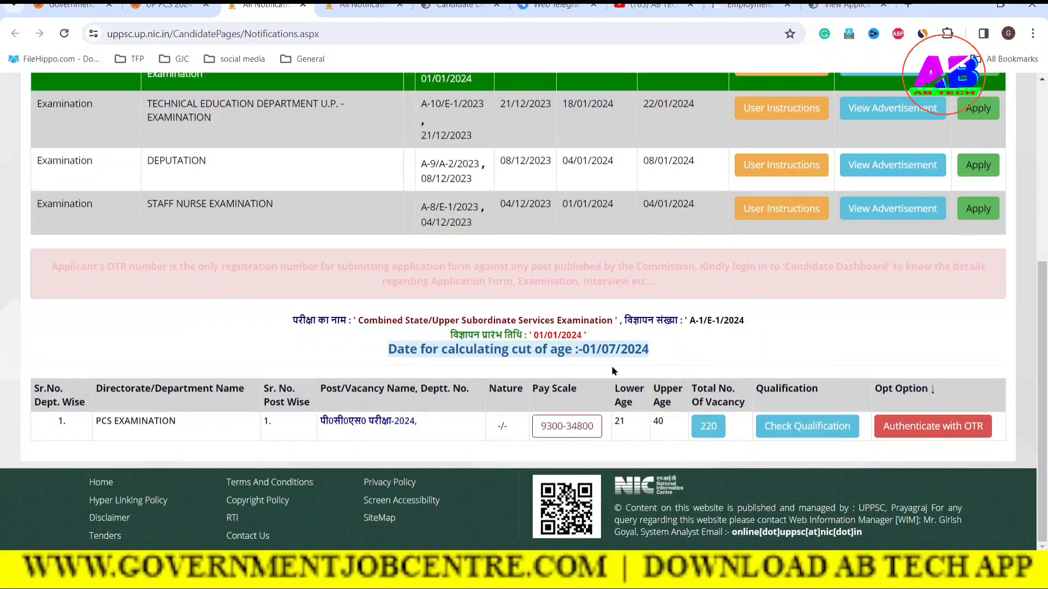
pyautogui.moveTo(99, 421); pyautogui.dragTo(176, 424)
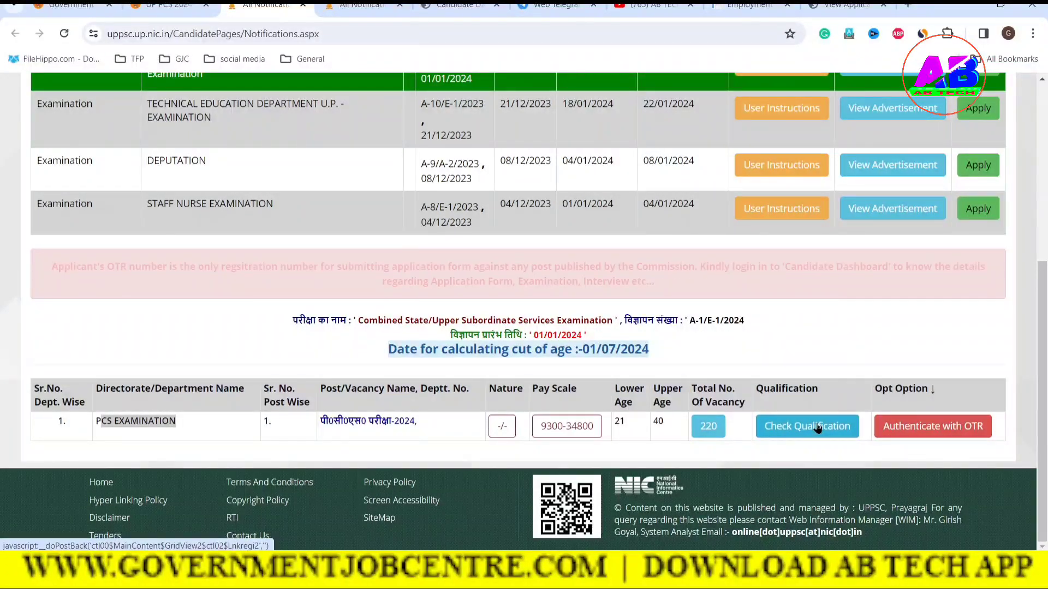
pyautogui.click(915, 431)
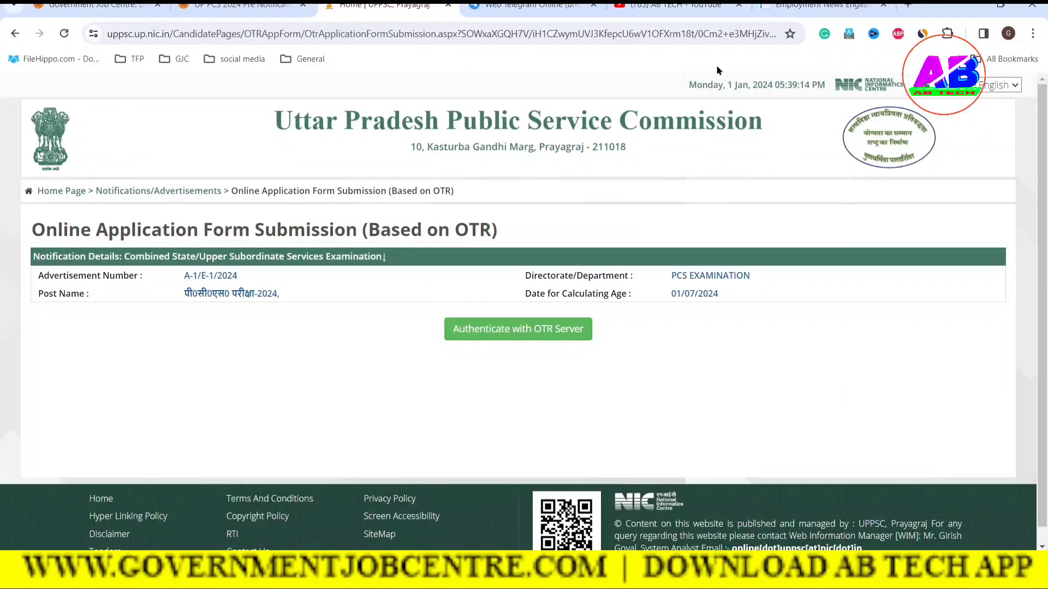
# Glance at the AB TECH YouTube channel tab, then return to the UPPSC application page.
pyautogui.click(704, 6)
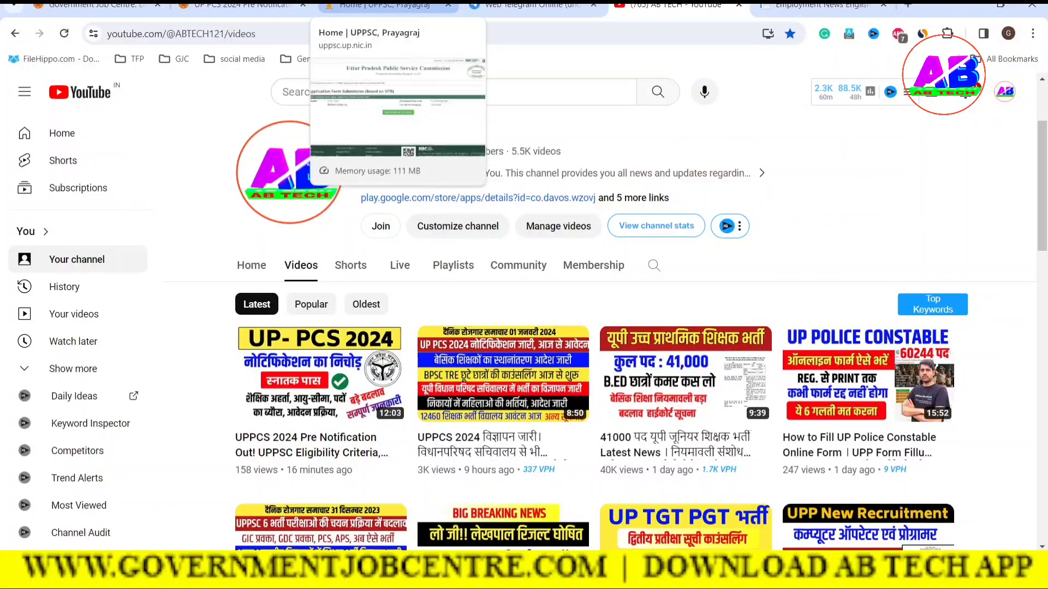
pyautogui.click(384, 10)
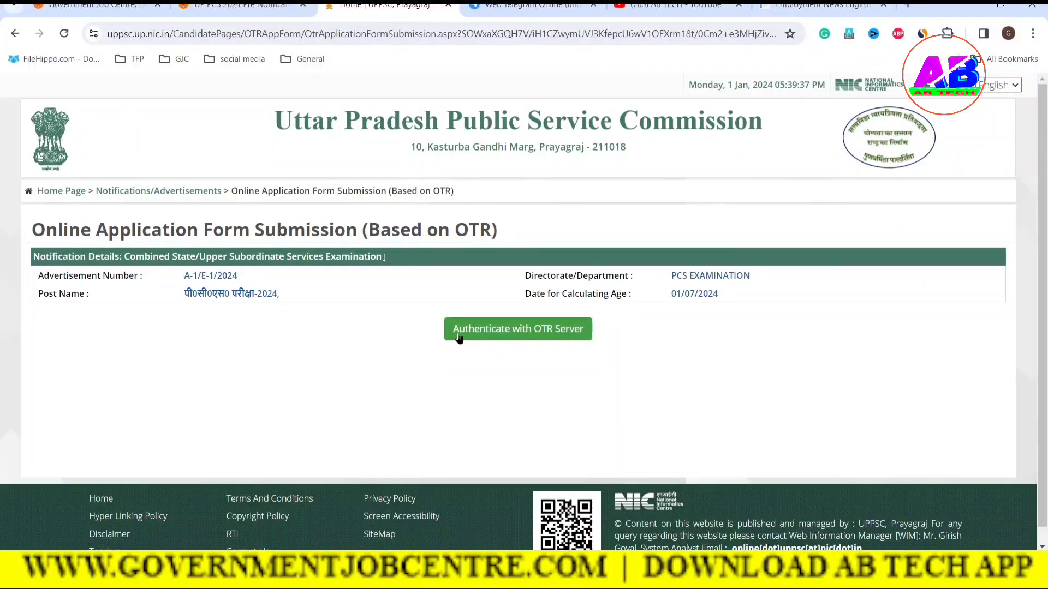
# Start OTR server authentication and answer Yes to having completed OTR registration.
pyautogui.click(531, 334)
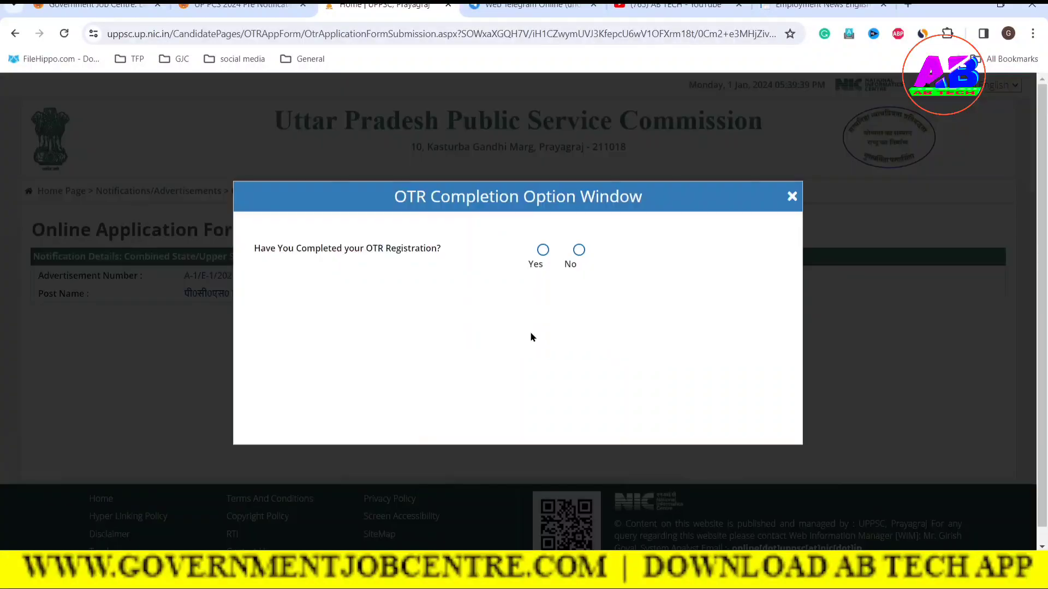
pyautogui.moveTo(276, 254); pyautogui.dragTo(434, 249)
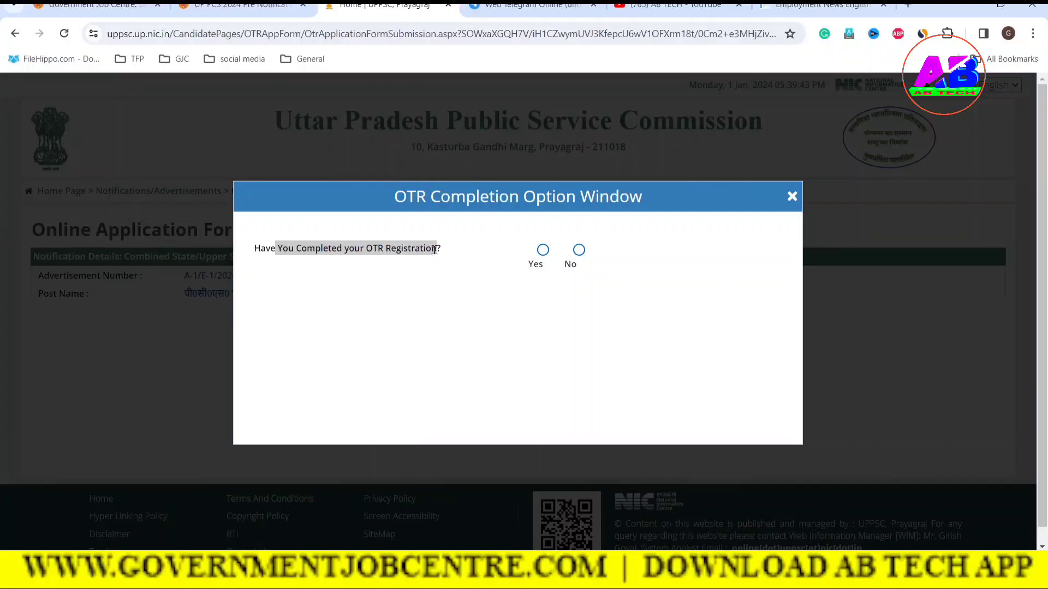
pyautogui.click(543, 252)
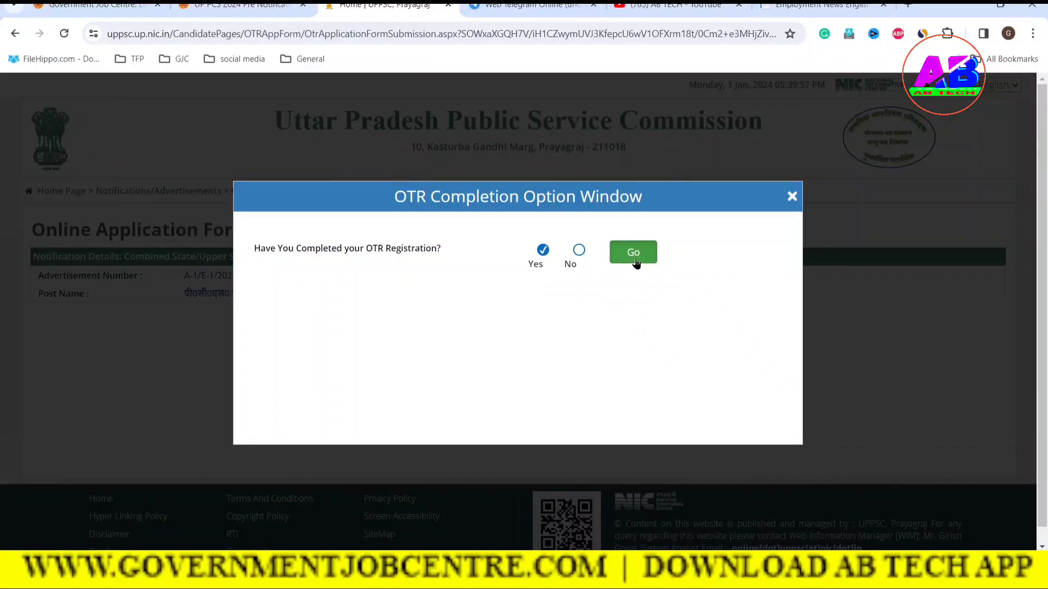
pyautogui.click(243, 6)
pyautogui.moveTo(204, 253); pyautogui.dragTo(386, 257)
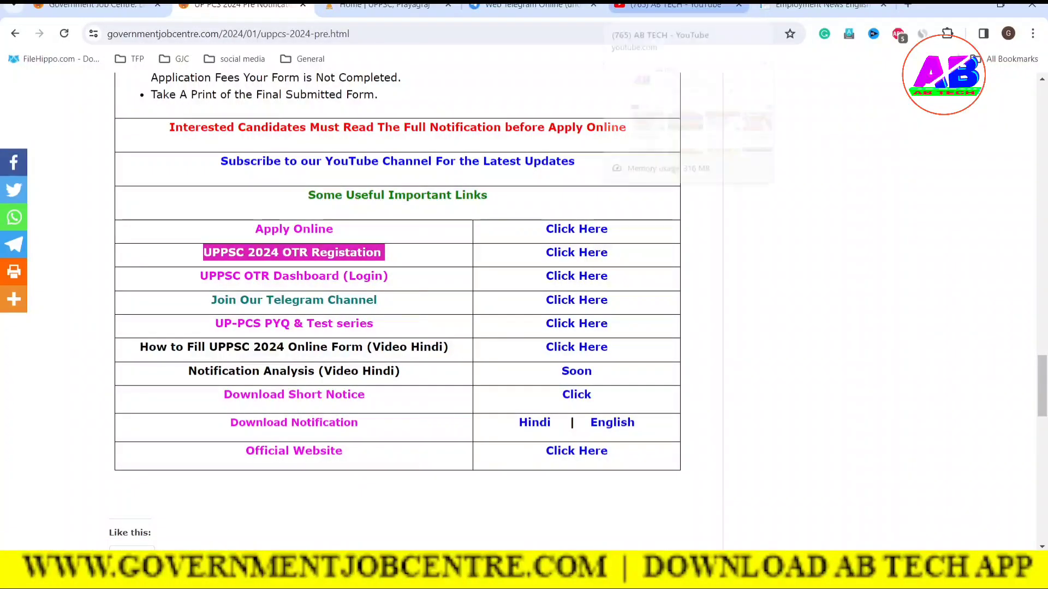
pyautogui.click(677, 6)
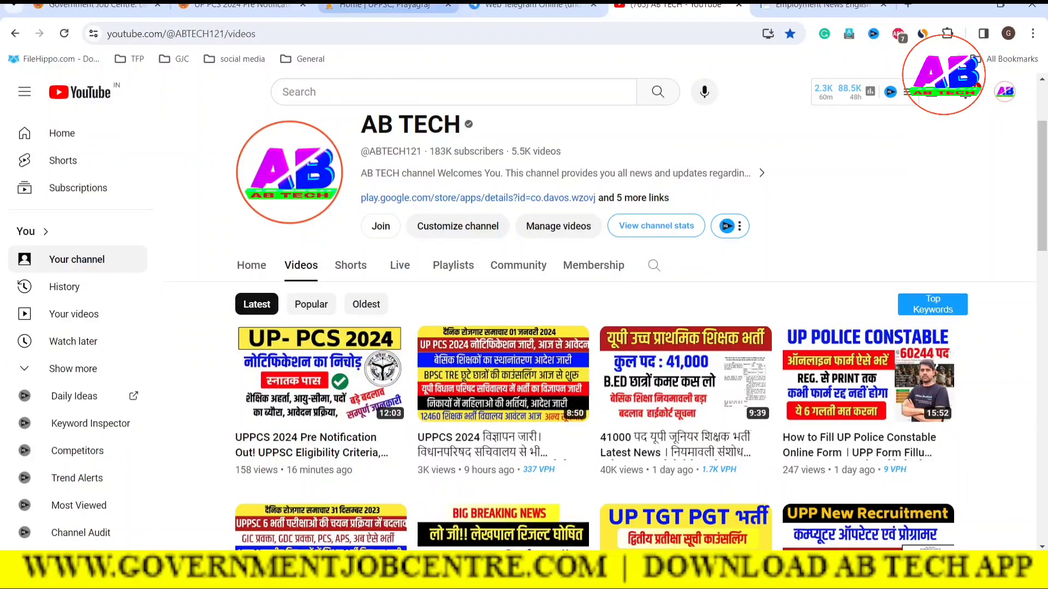
pyautogui.click(358, 6)
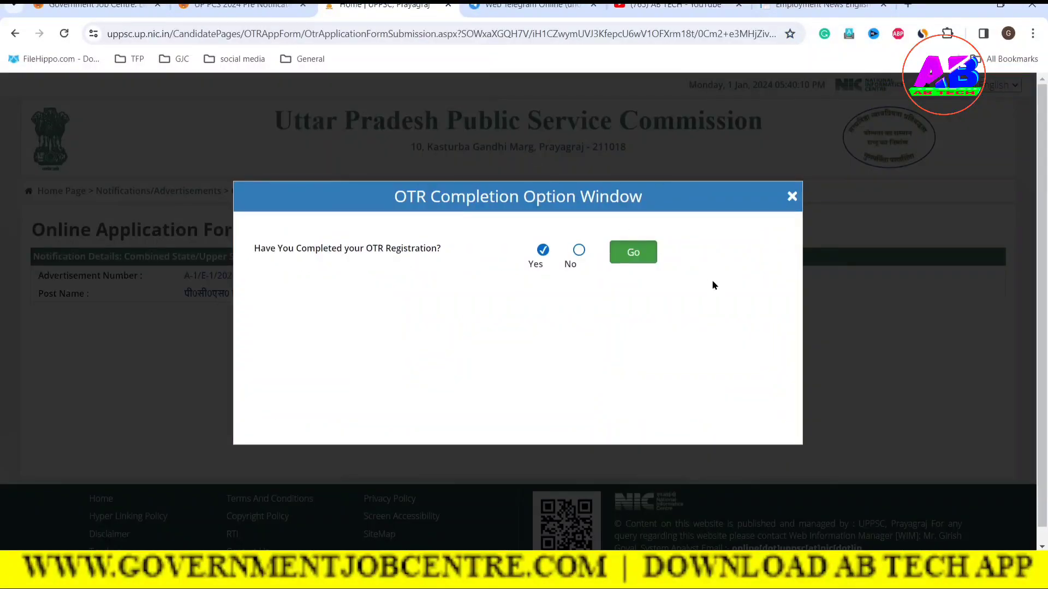
# Enter and validate the OTR number, then accept the redirect to the OTR authentication site.
pyautogui.click(627, 259)
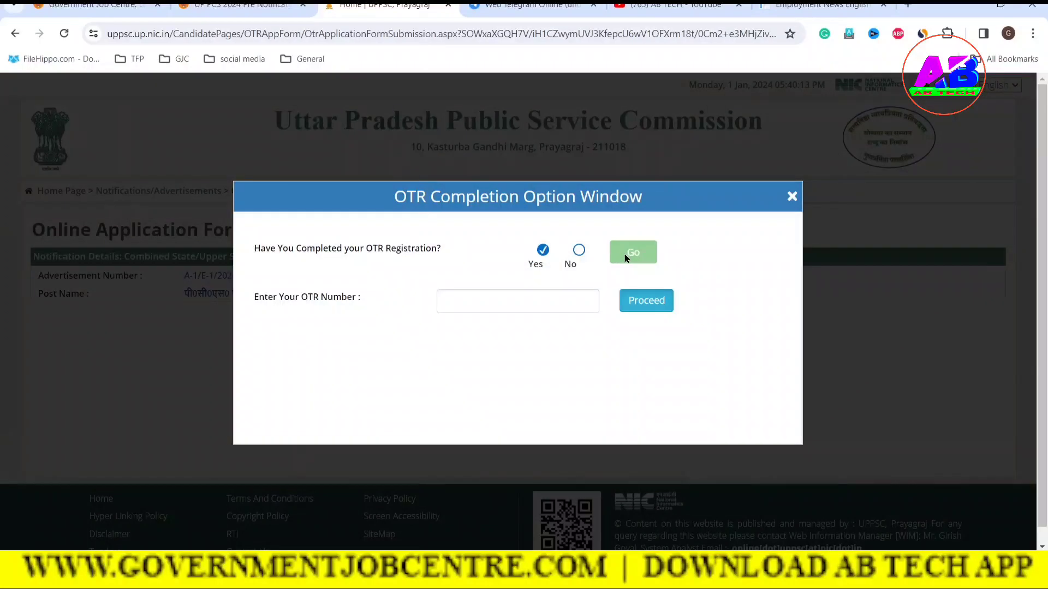
pyautogui.click(492, 301)
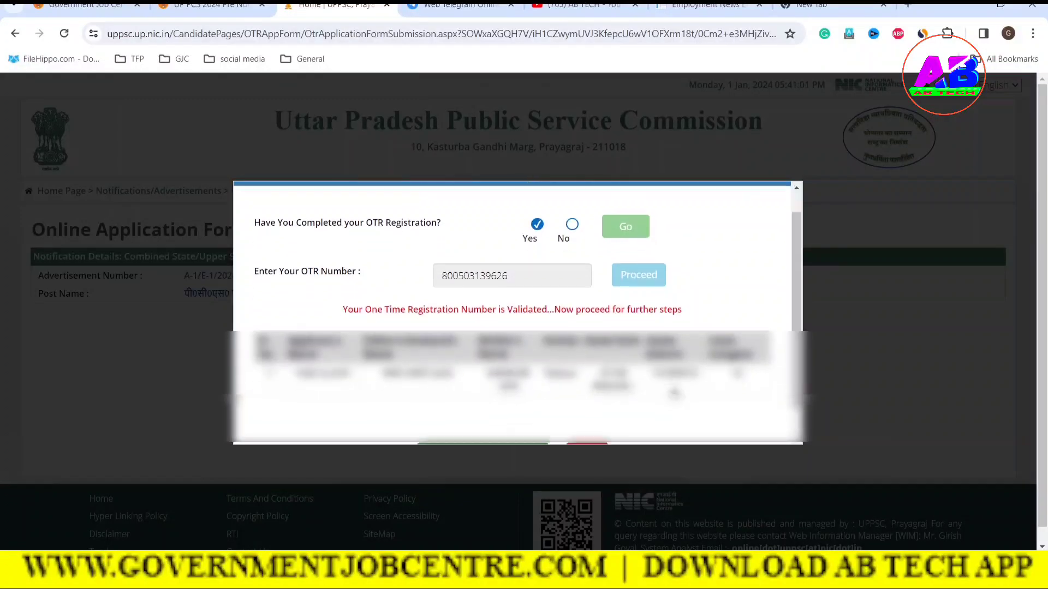
pyautogui.scroll(-2, 675, 392)
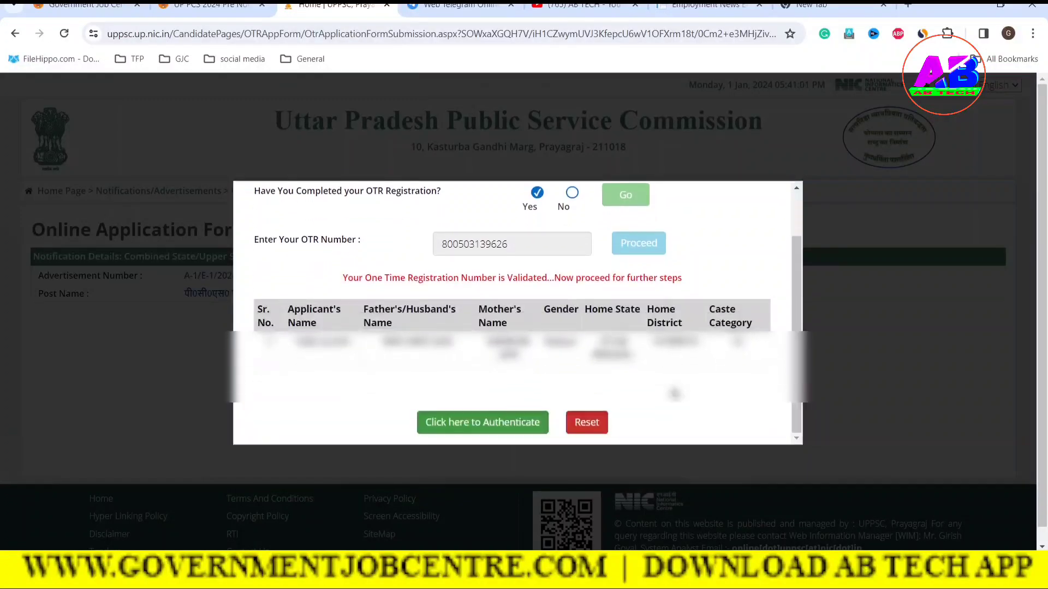
pyautogui.click(494, 431)
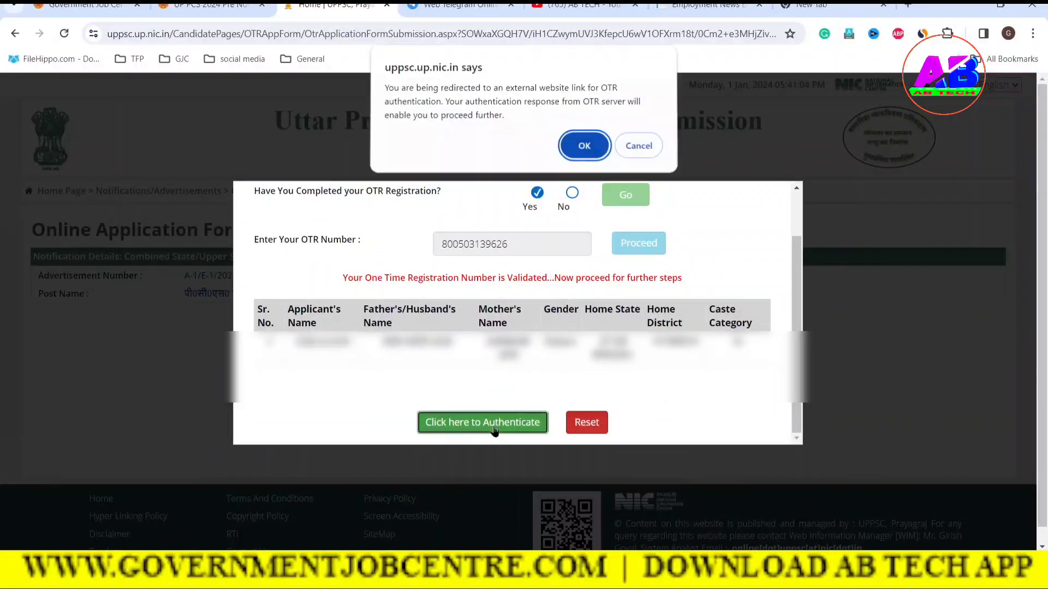
pyautogui.click(584, 149)
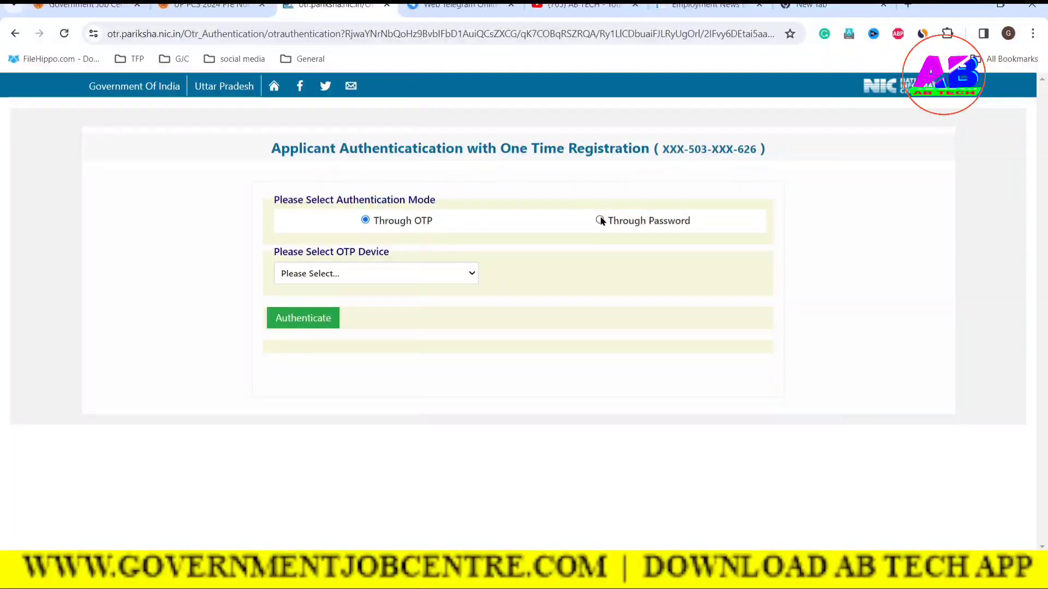
# Have an OTP sent to the mobile number and authenticate with the received code.
pyautogui.click(409, 275)
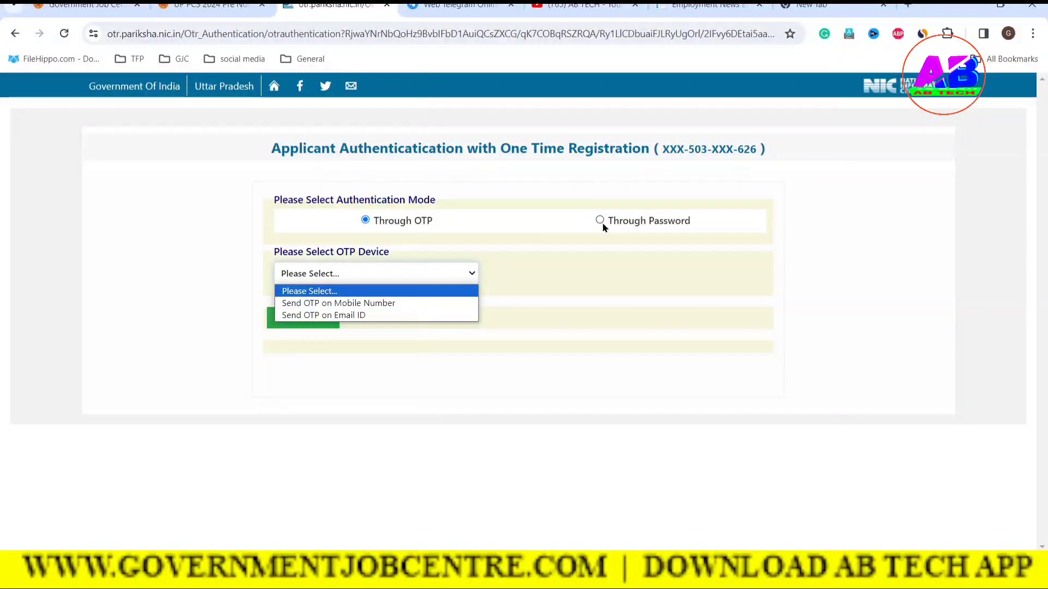
pyautogui.click(315, 304)
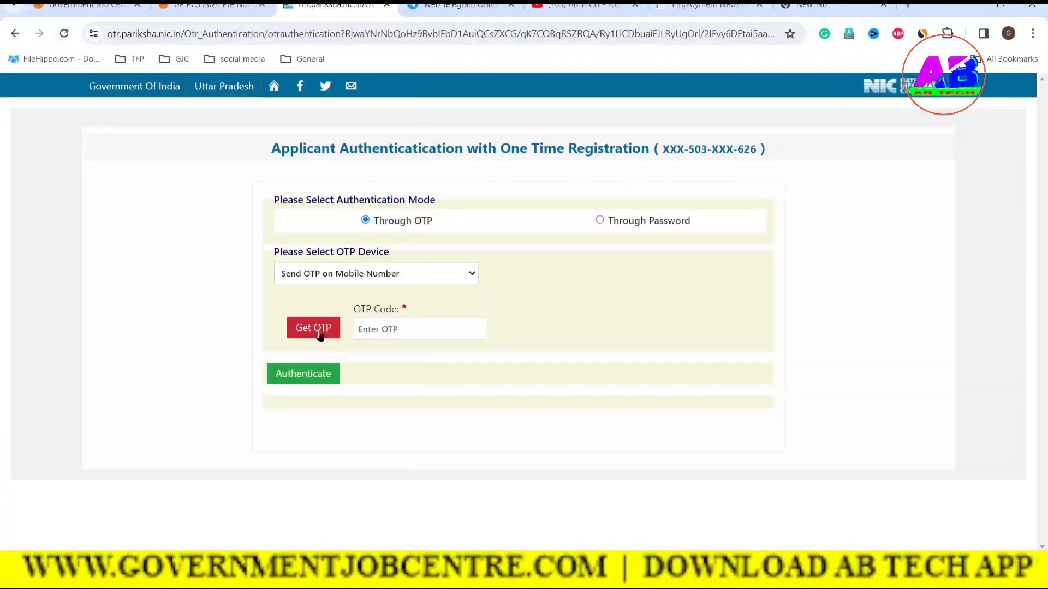
pyautogui.click(320, 332)
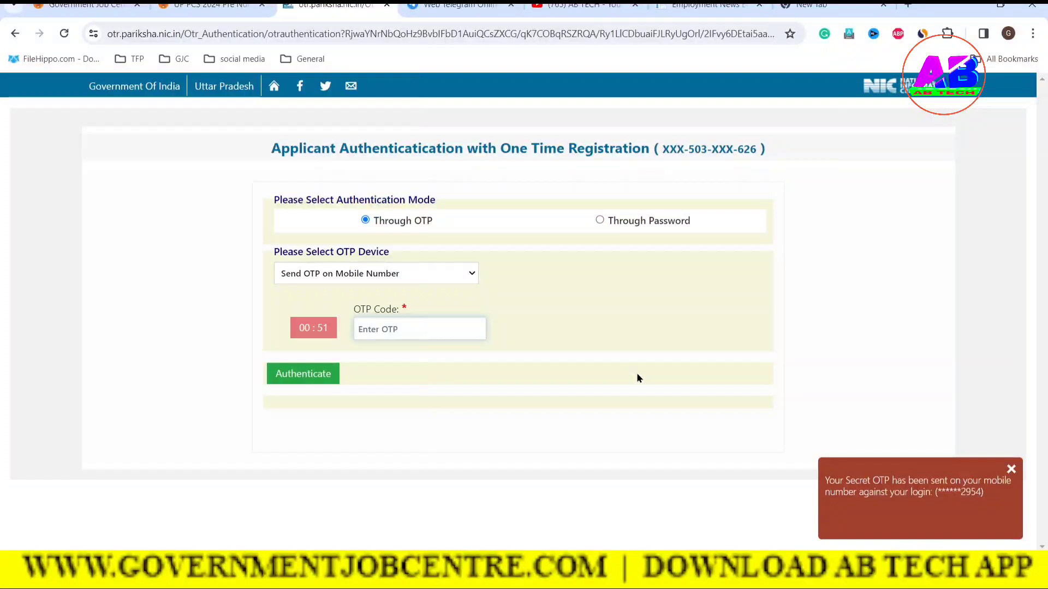
pyautogui.click(300, 376)
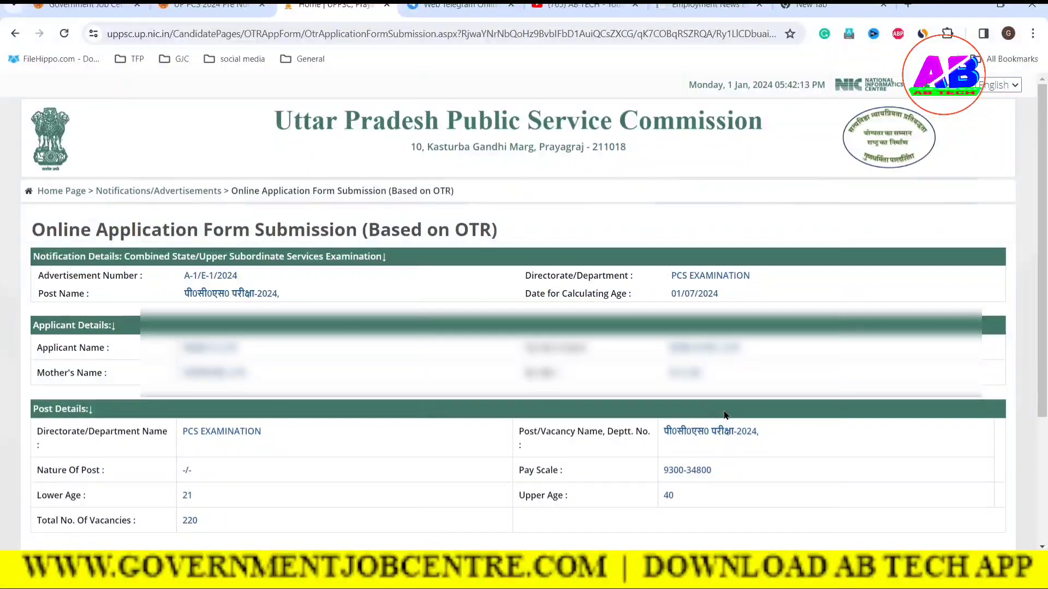
# Proceed past the authentication message and scroll to the prefilled High School and Bachelor's qualification sections.
pyautogui.scroll(-3, 724, 414)
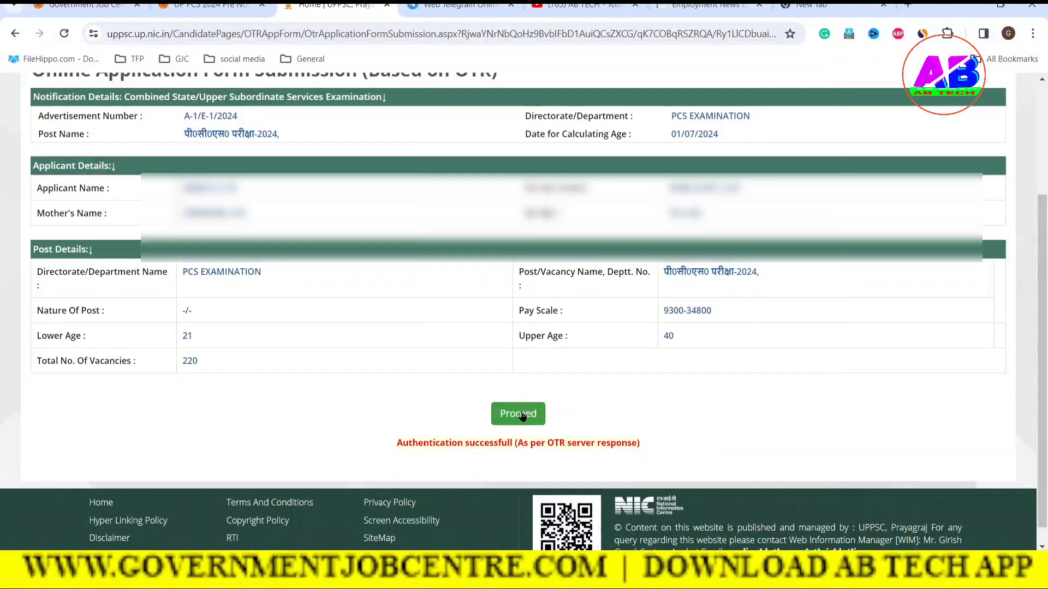
pyautogui.click(522, 415)
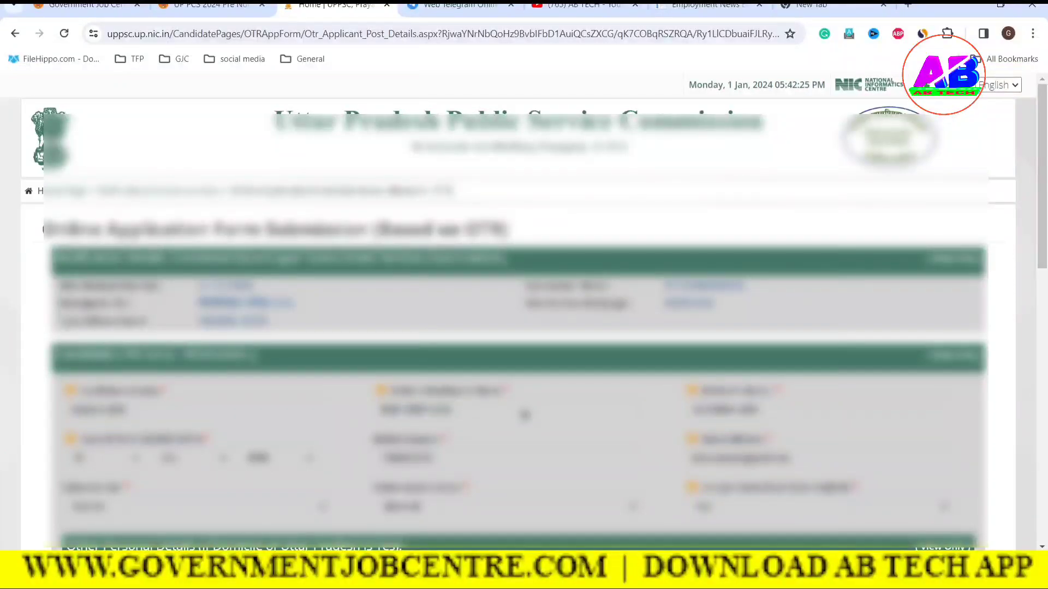
pyautogui.scroll(-3, 524, 415)
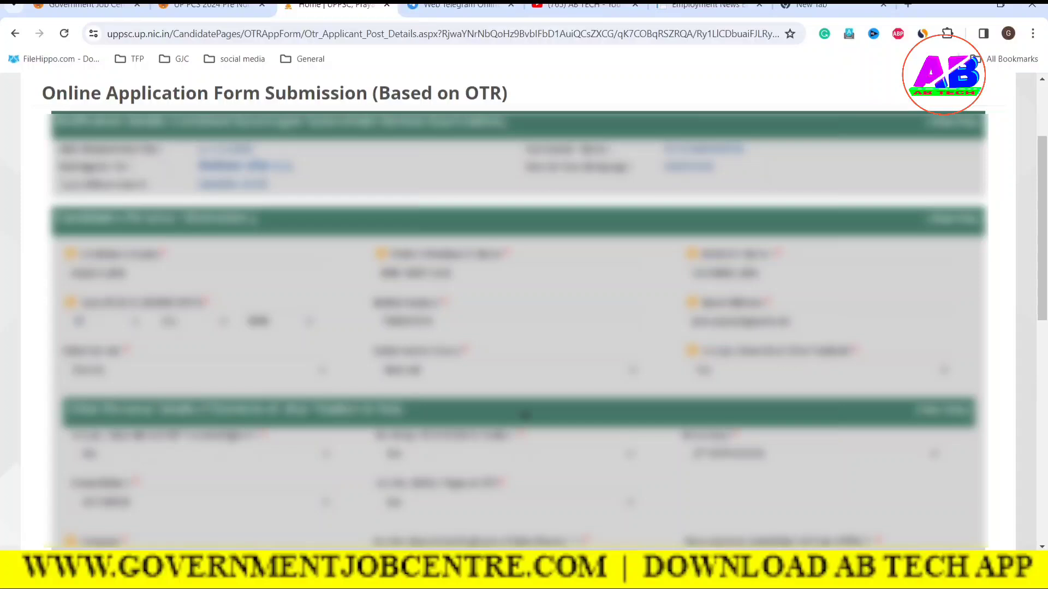
pyautogui.scroll(-1, 524, 414)
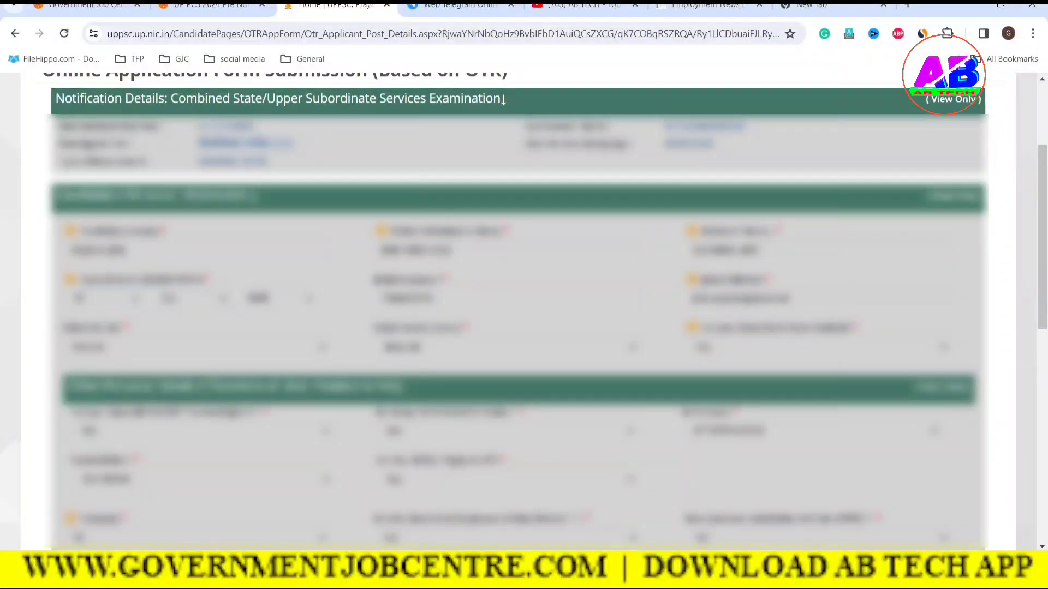
pyautogui.scroll(-3, 524, 309)
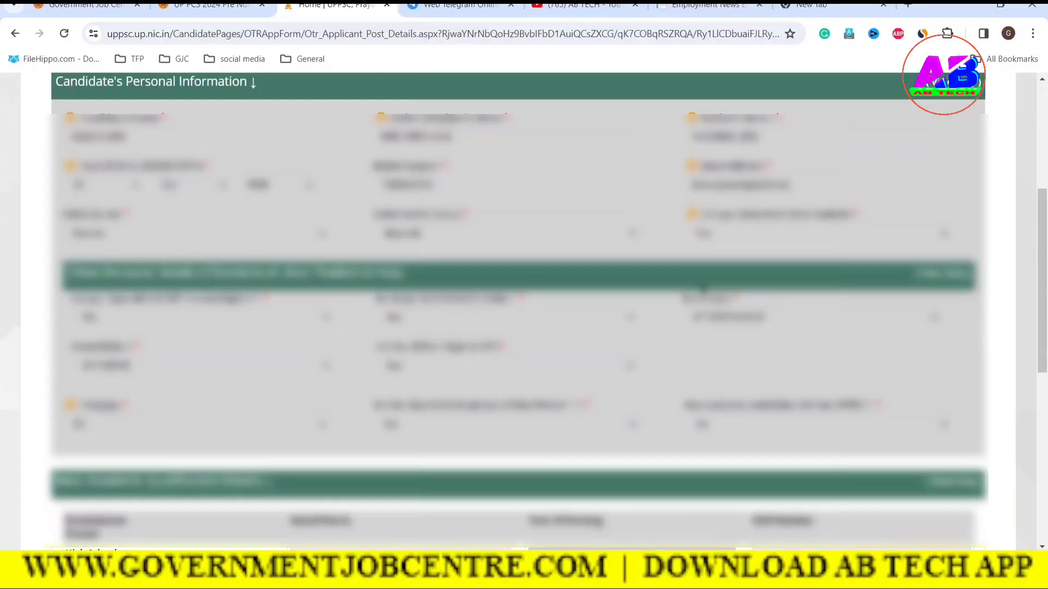
pyautogui.scroll(-5, 700, 295)
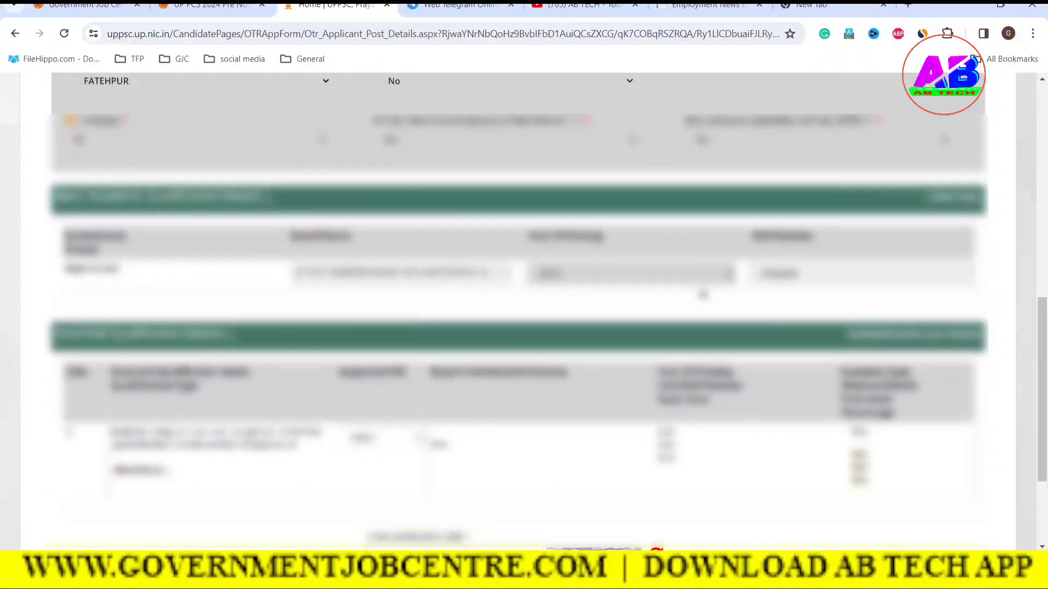
pyautogui.scroll(-2, 700, 294)
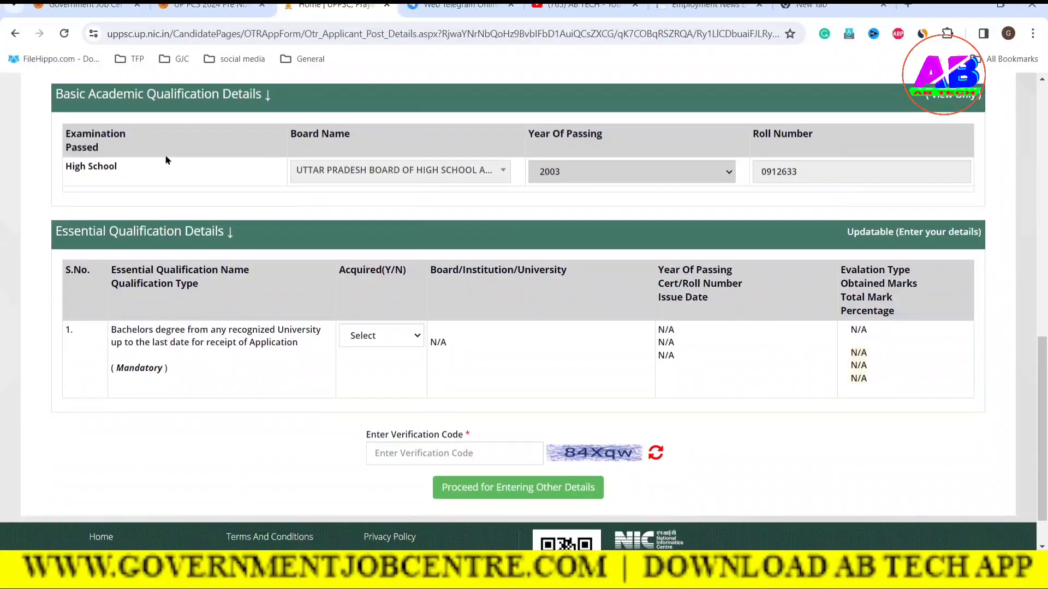
# Set the Bachelors degree row's Acquired(Y/N) dropdown to Yes in Essential Qualification Details.
pyautogui.moveTo(132, 167); pyautogui.dragTo(88, 170)
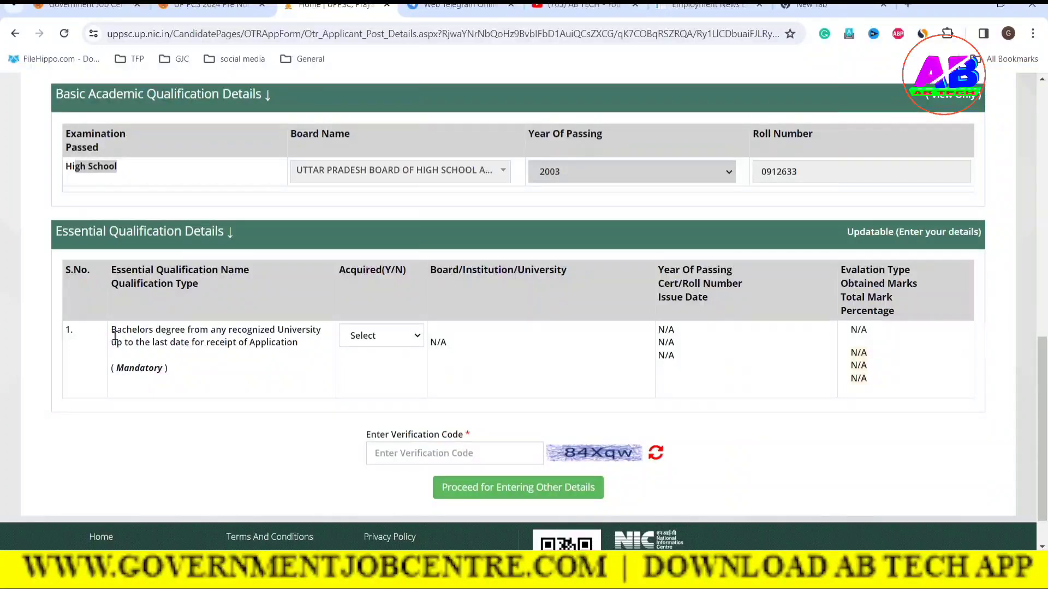
pyautogui.moveTo(115, 336); pyautogui.dragTo(289, 348)
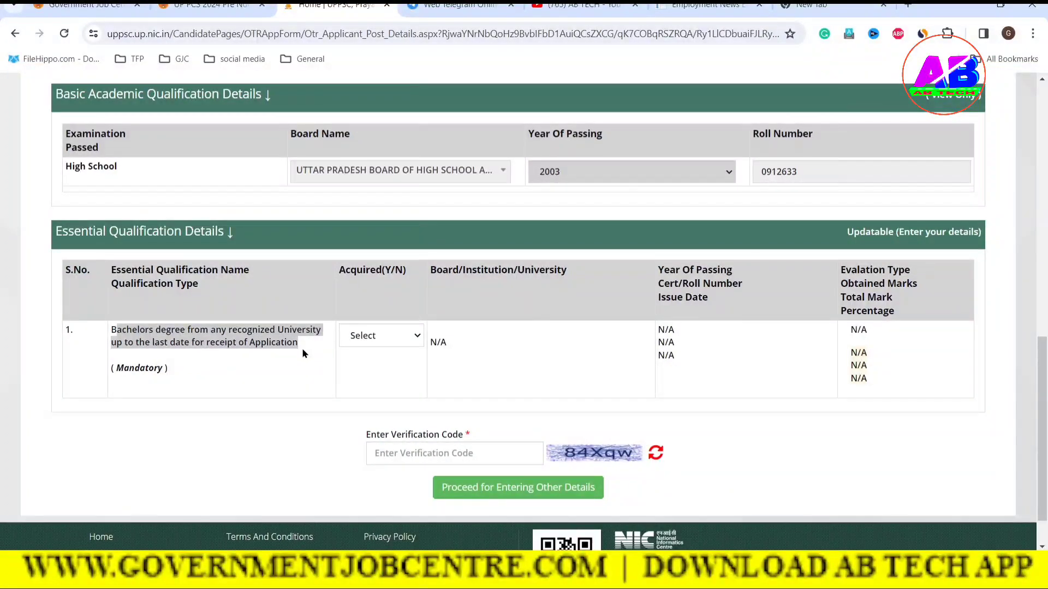
pyautogui.click(283, 364)
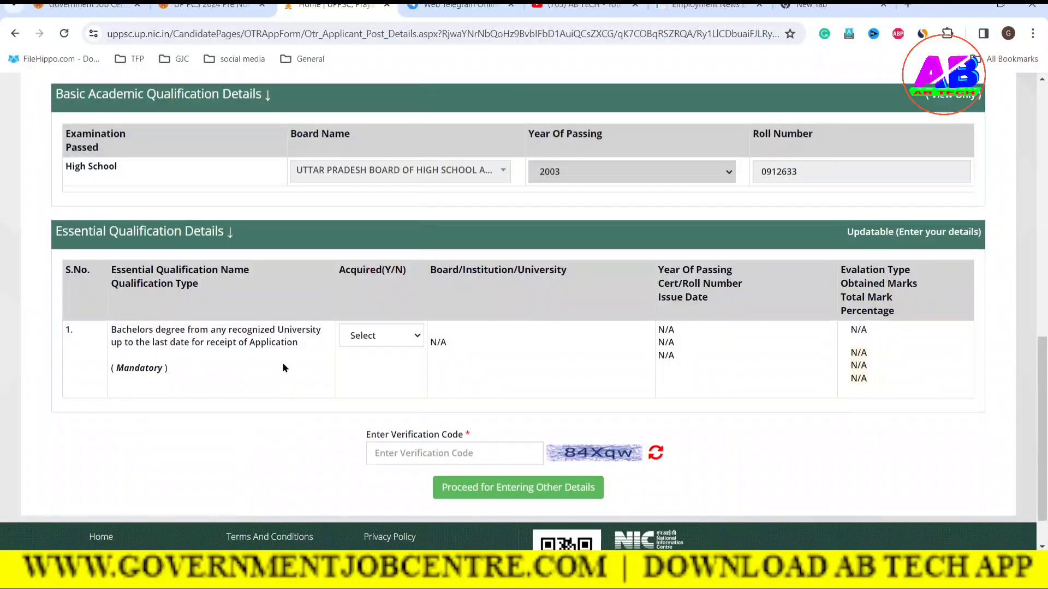
pyautogui.moveTo(295, 345); pyautogui.dragTo(337, 322)
pyautogui.click(369, 337)
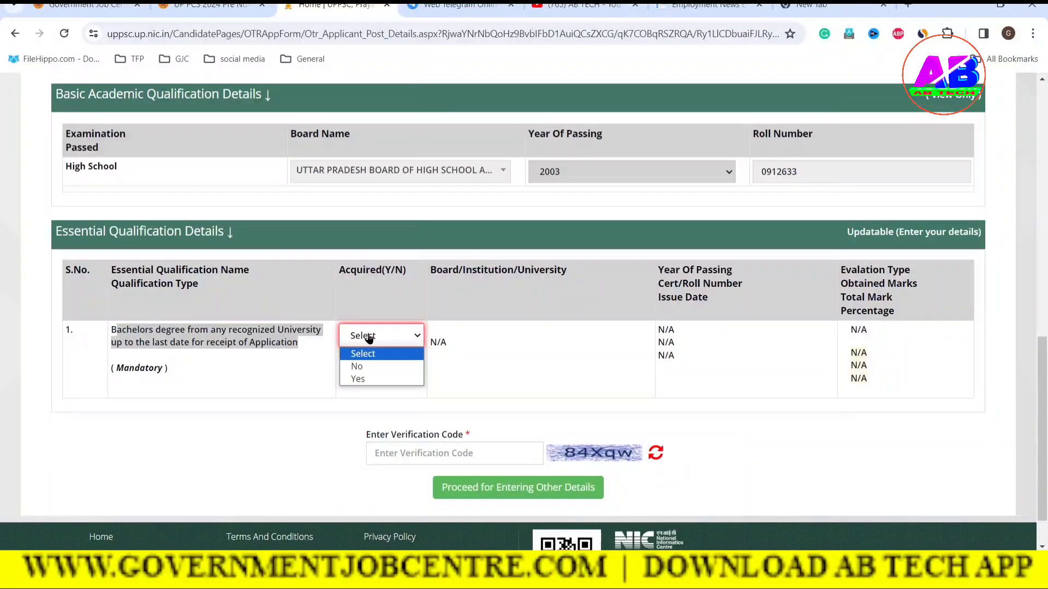
pyautogui.click(360, 379)
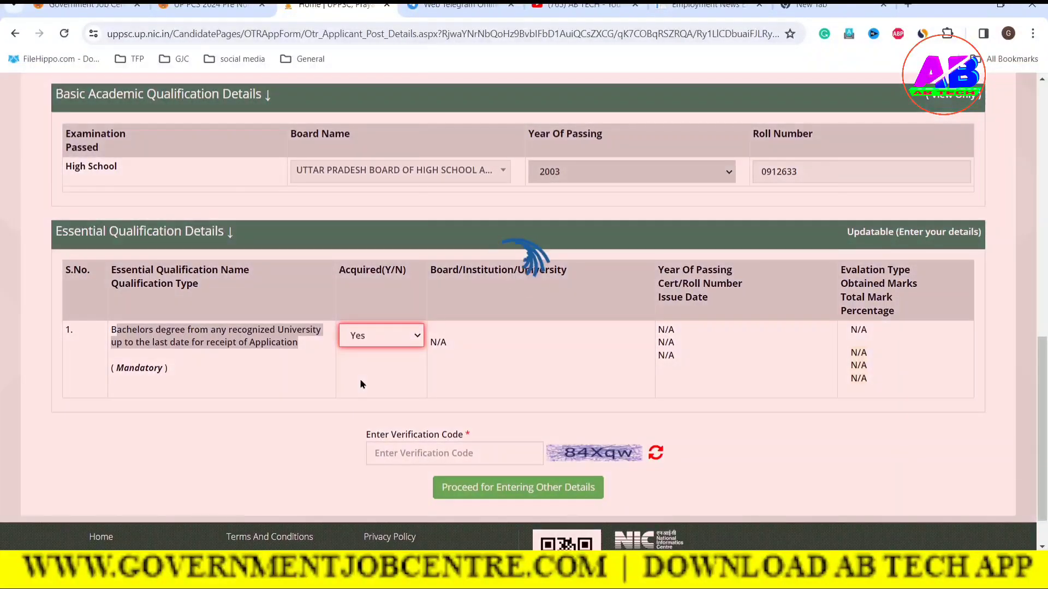
pyautogui.click(387, 345)
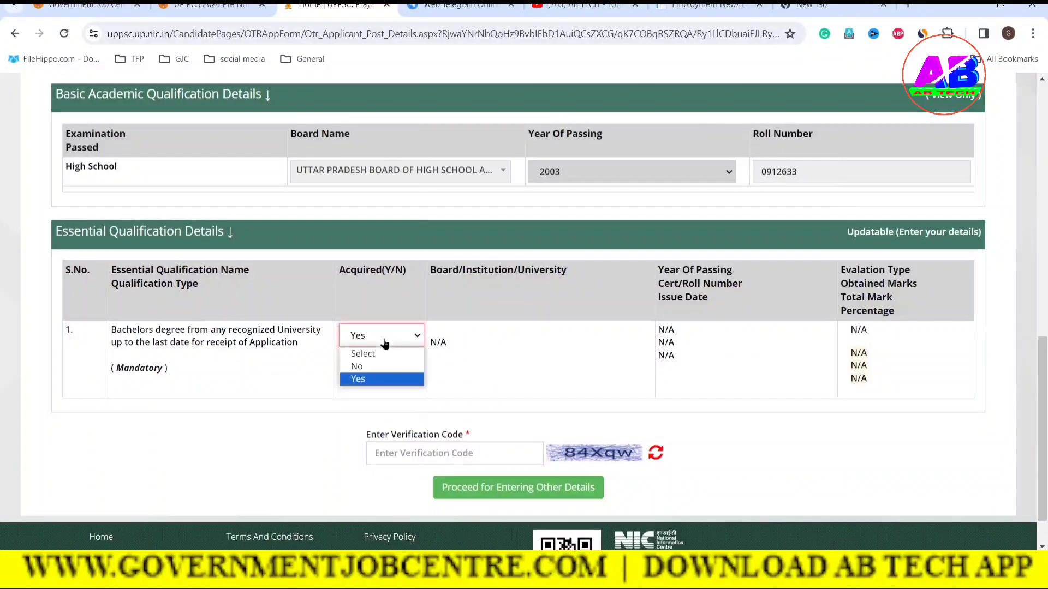
pyautogui.click(374, 371)
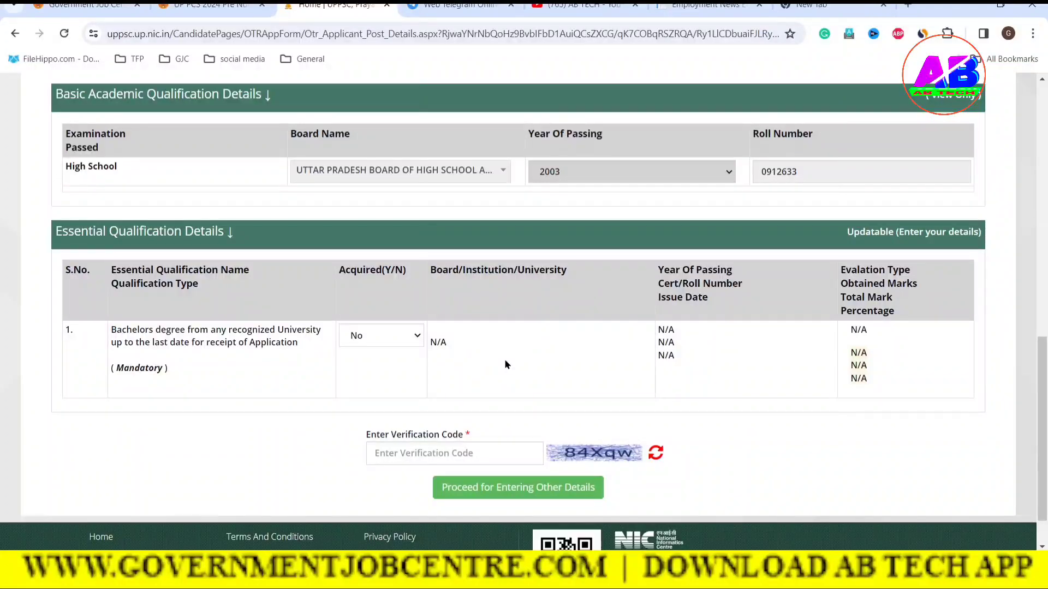
pyautogui.click(387, 347)
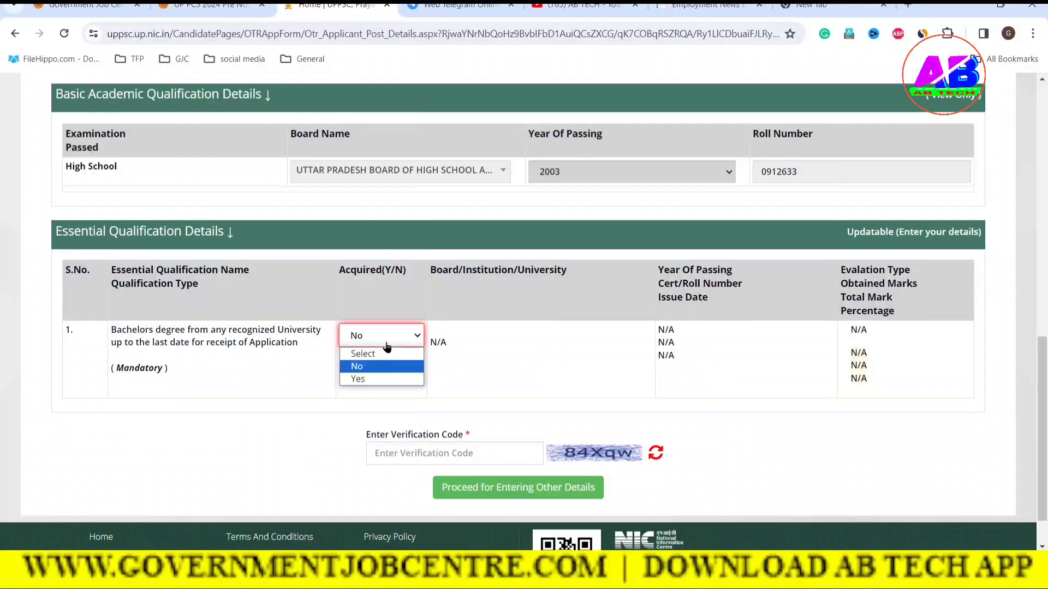
pyautogui.click(371, 384)
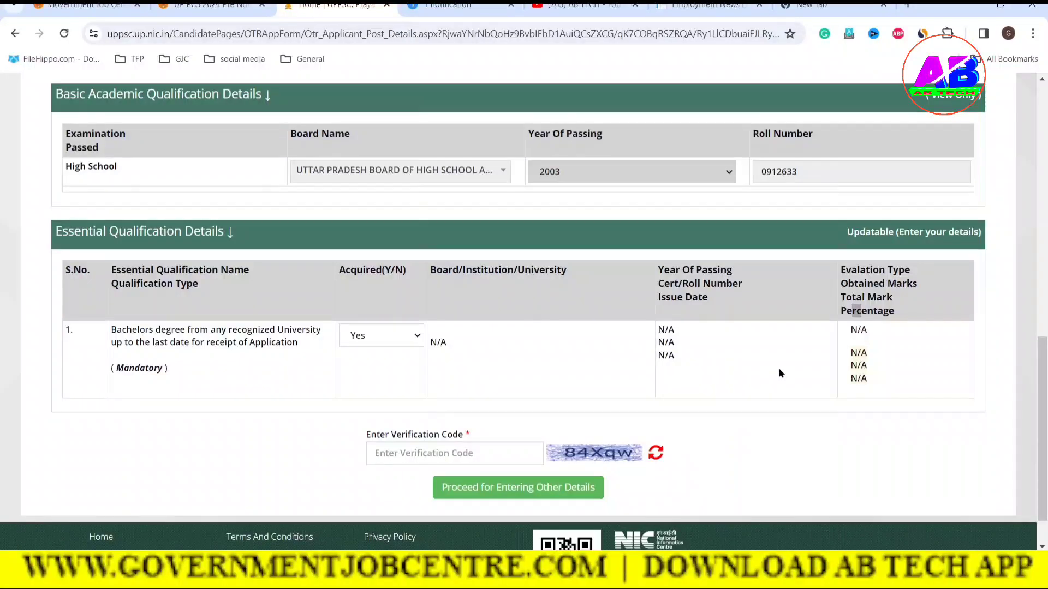
# Enter the displayed captcha as the verification code and proceed to entering other details.
pyautogui.click(418, 455)
pyautogui.write('84')
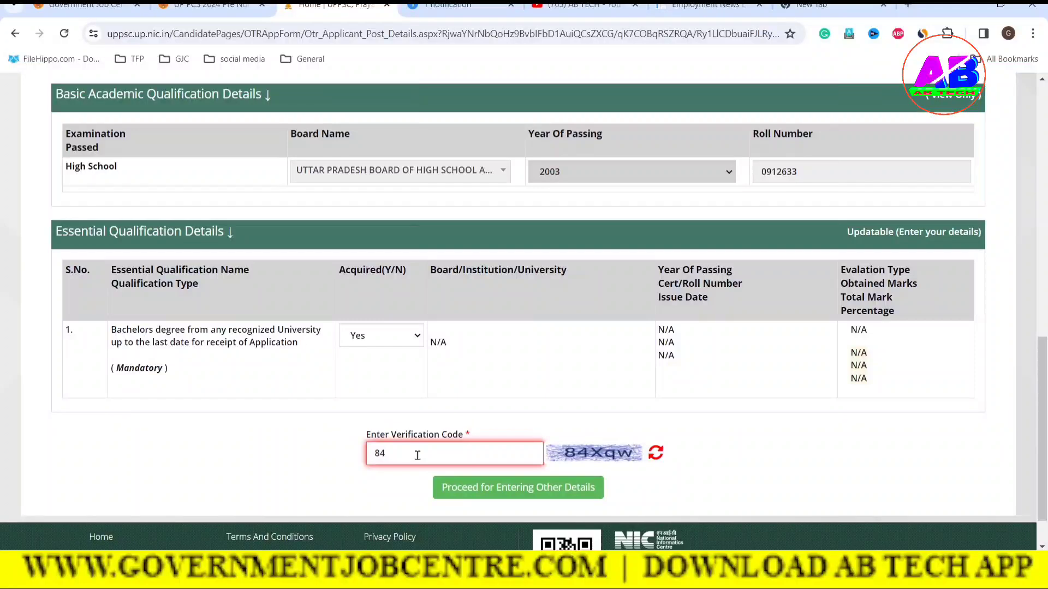
pyautogui.write('Xqw')
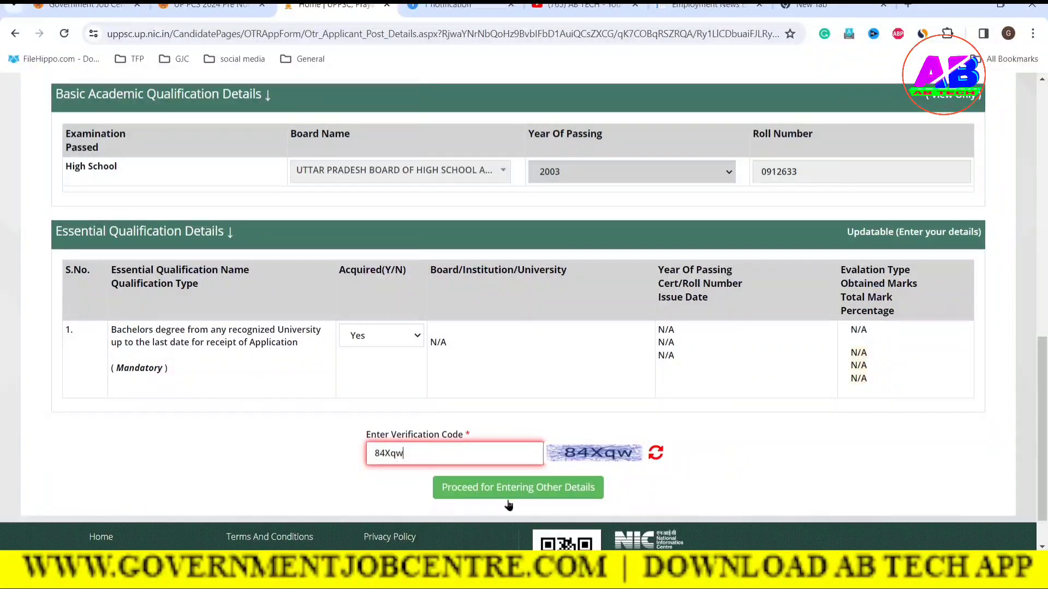
pyautogui.click(479, 494)
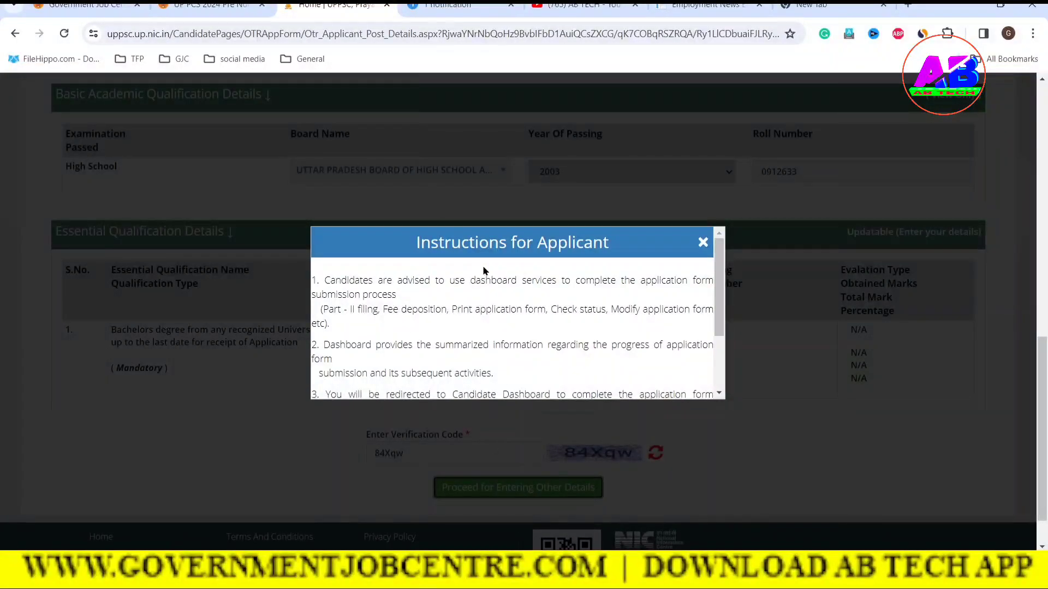
# Read the applicant instructions, proceed to Candidate Dashboard login, and confirm saving with OK.
pyautogui.scroll(-2, 484, 284)
pyautogui.scroll(2, 381, 309)
pyautogui.moveTo(380, 309); pyautogui.dragTo(512, 310)
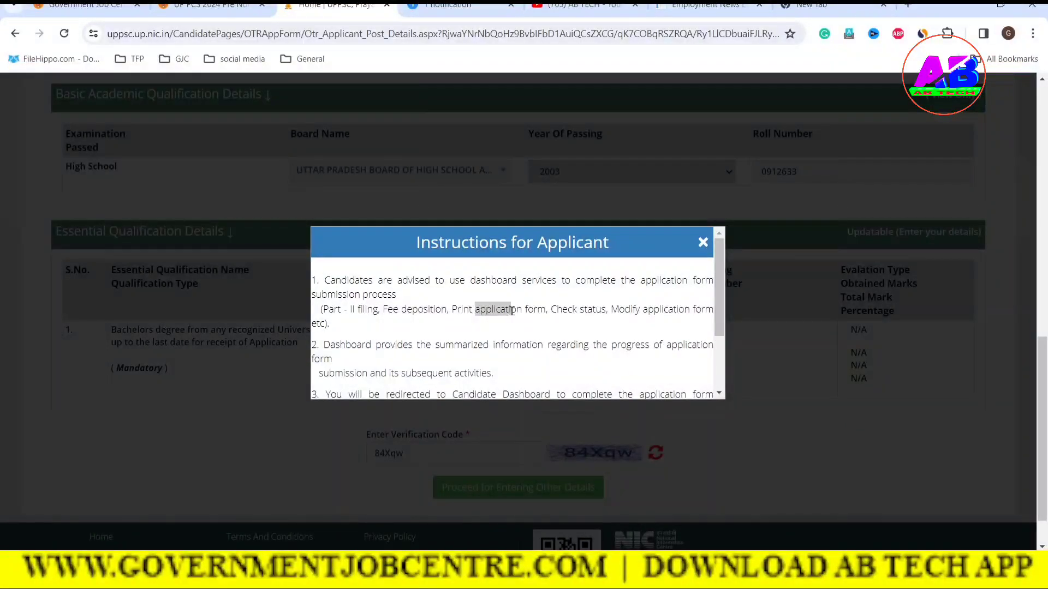
pyautogui.click(570, 311)
pyautogui.scroll(-3, 572, 314)
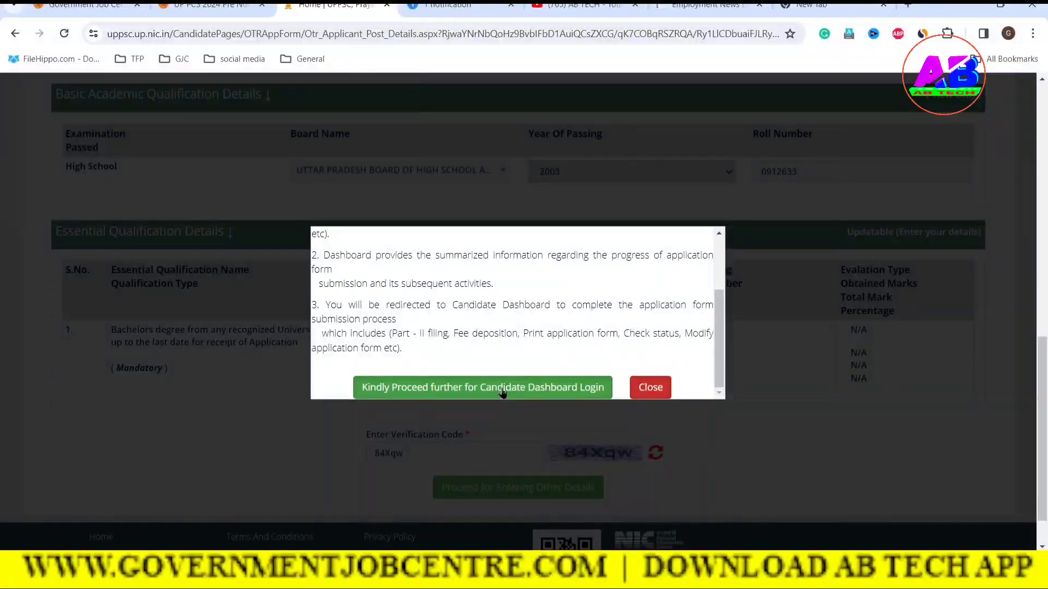
pyautogui.click(449, 389)
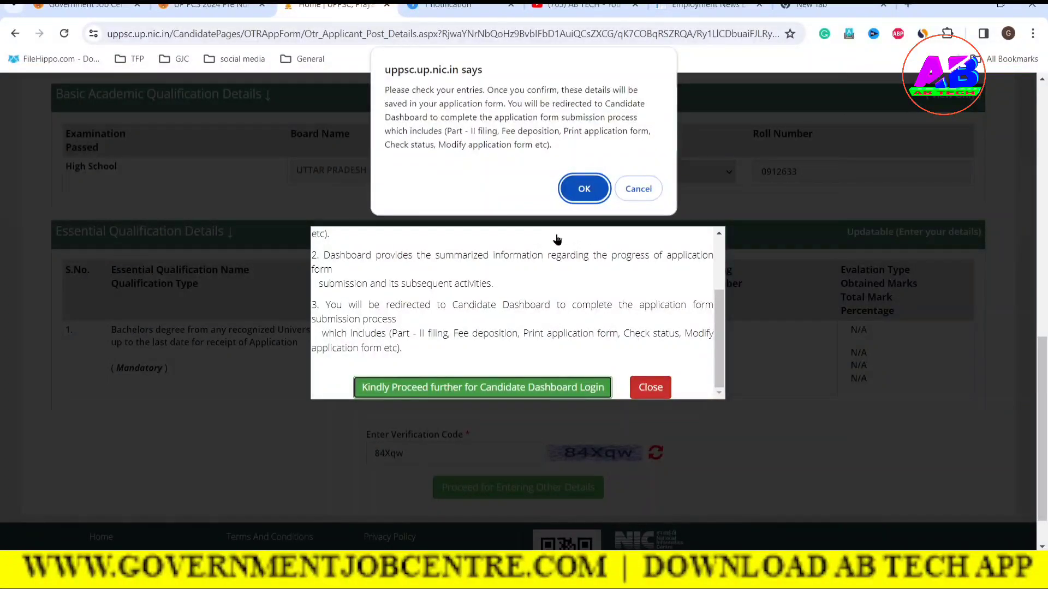
pyautogui.click(583, 189)
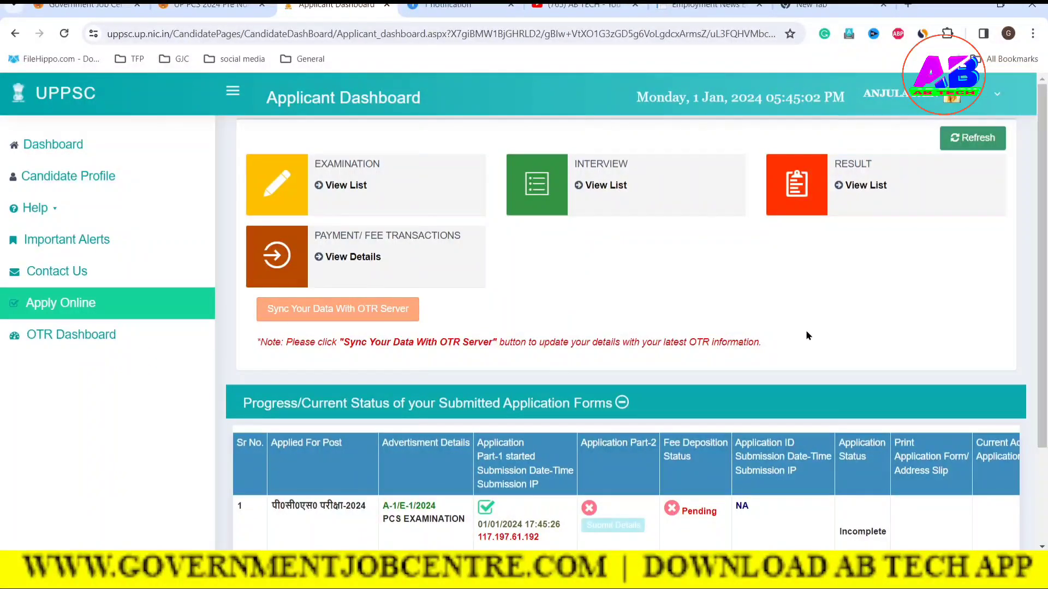
pyautogui.click(210, 5)
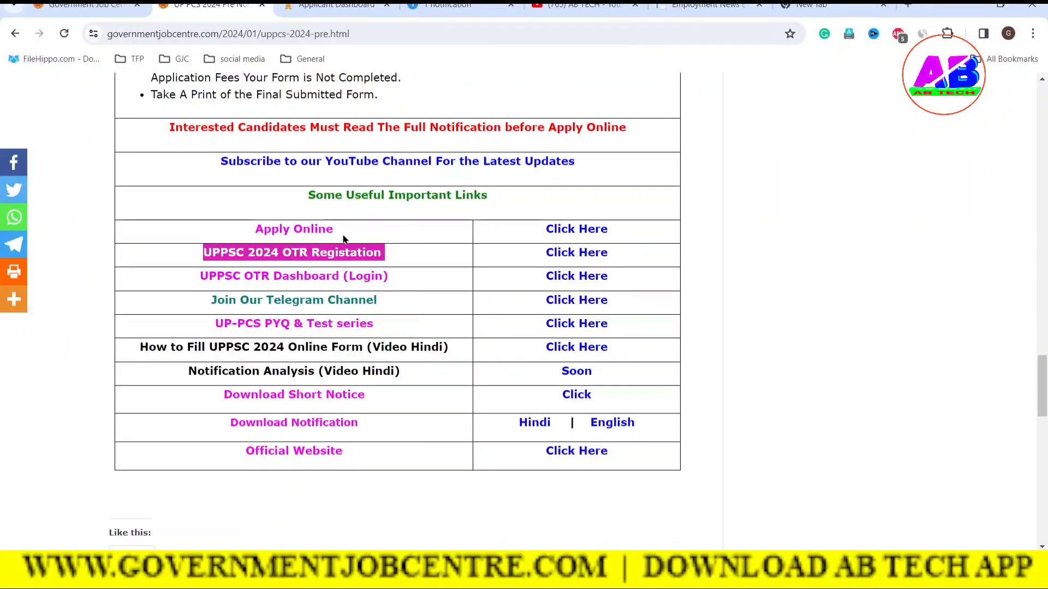
pyautogui.moveTo(197, 285); pyautogui.dragTo(385, 280)
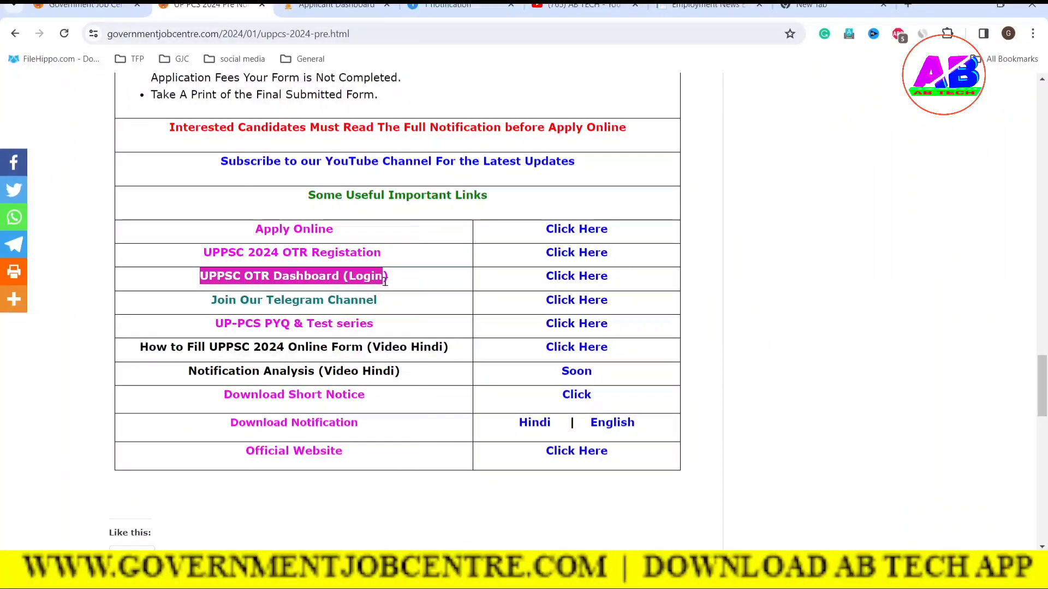
pyautogui.click(352, 5)
pyautogui.scroll(-3, 293, 374)
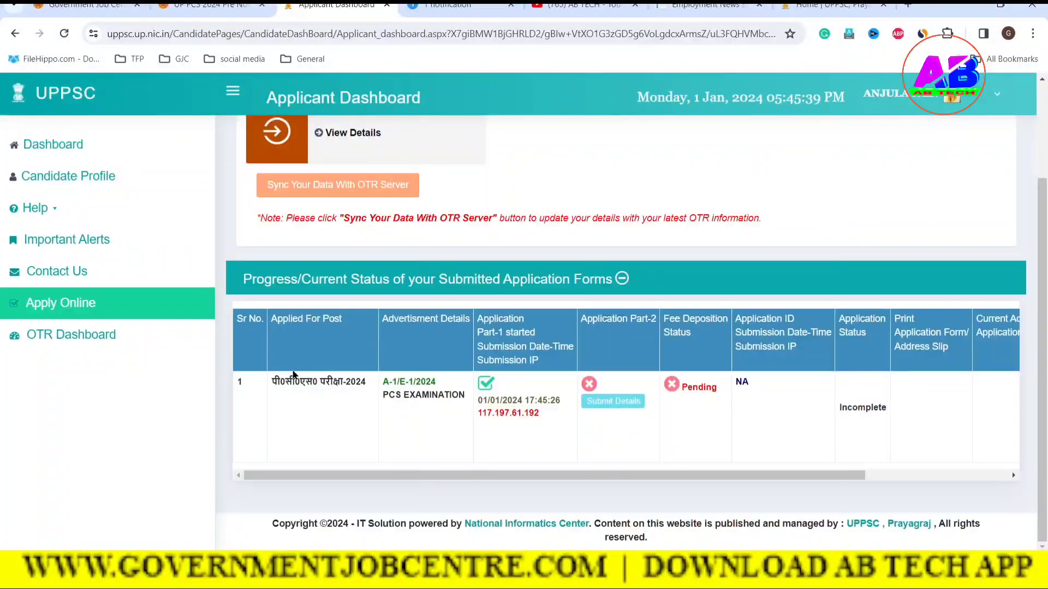
# Note the post and Incomplete status, then choose Submit Details under Application Part-2.
pyautogui.moveTo(280, 381); pyautogui.dragTo(351, 382)
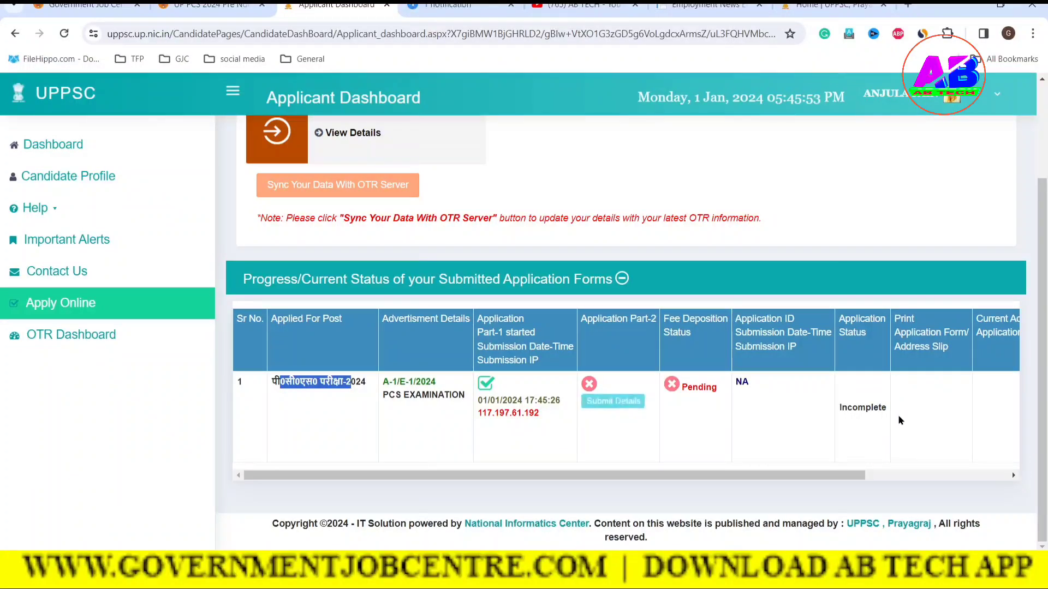
pyautogui.moveTo(841, 408); pyautogui.dragTo(661, 487)
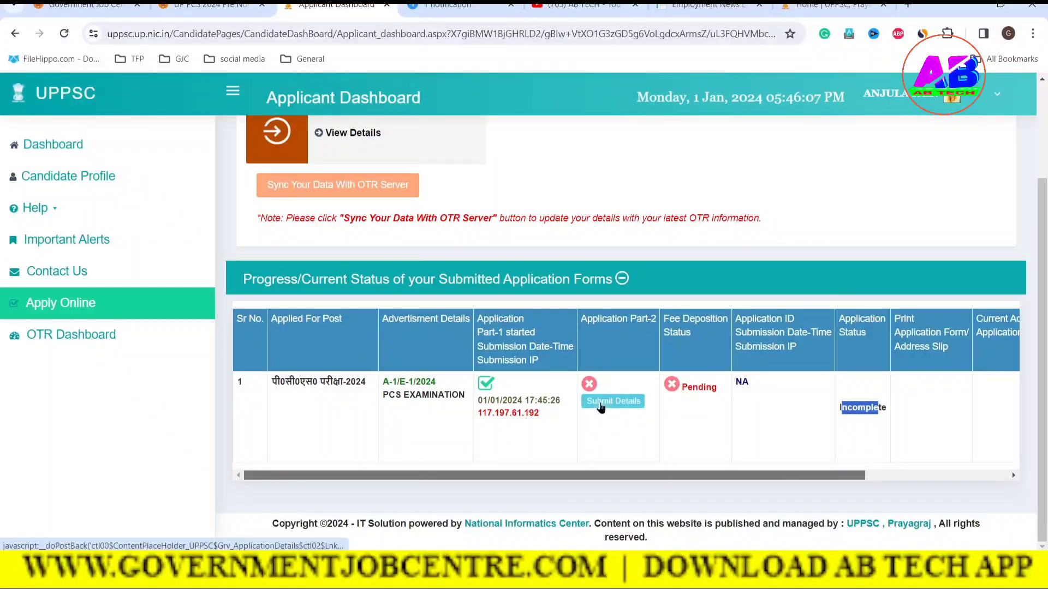
pyautogui.click(601, 407)
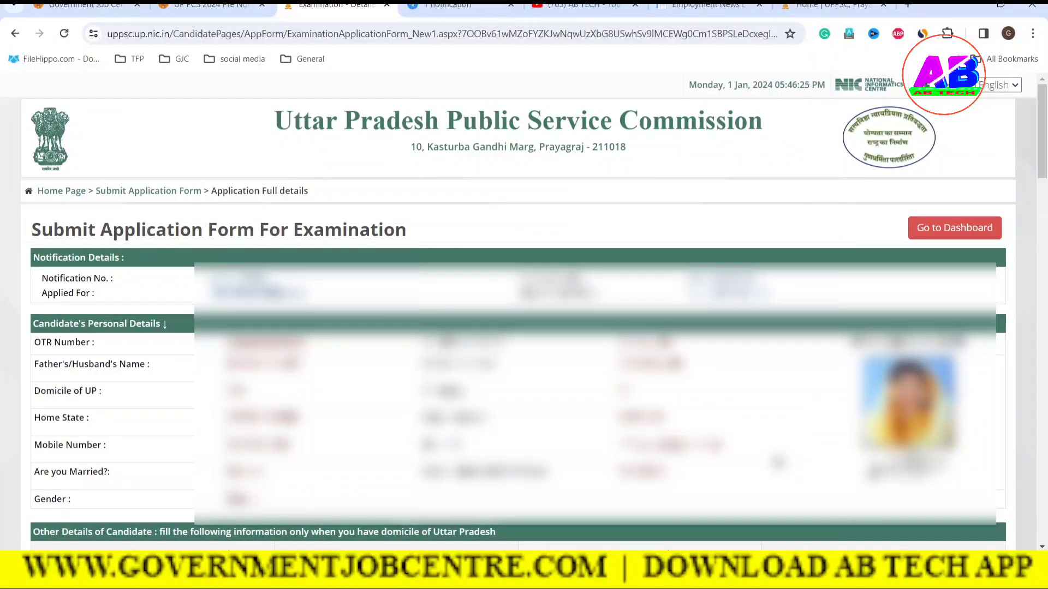
pyautogui.scroll(-2, 777, 461)
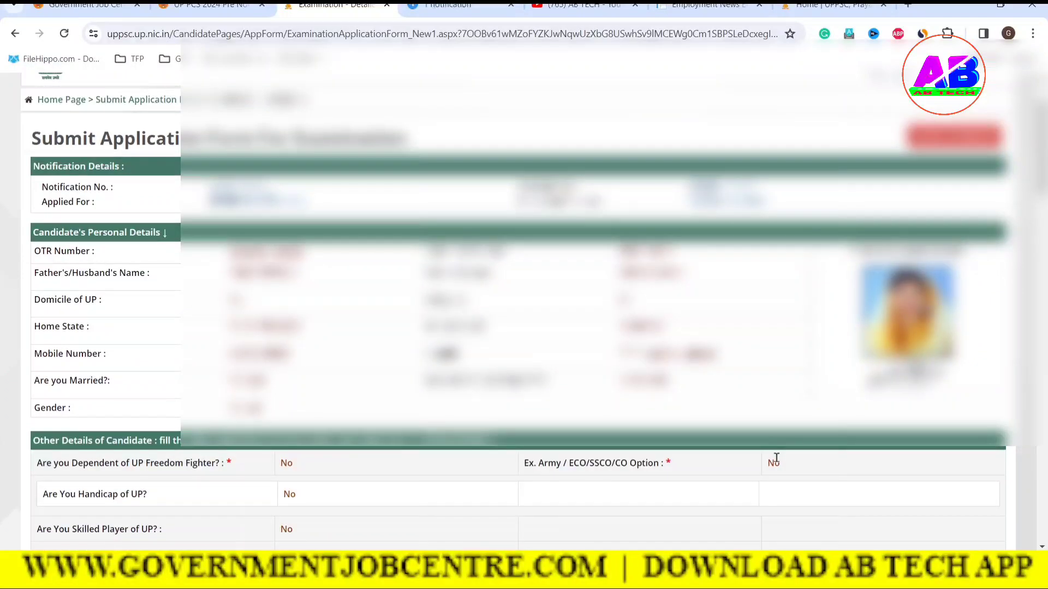
pyautogui.scroll(-5, 776, 459)
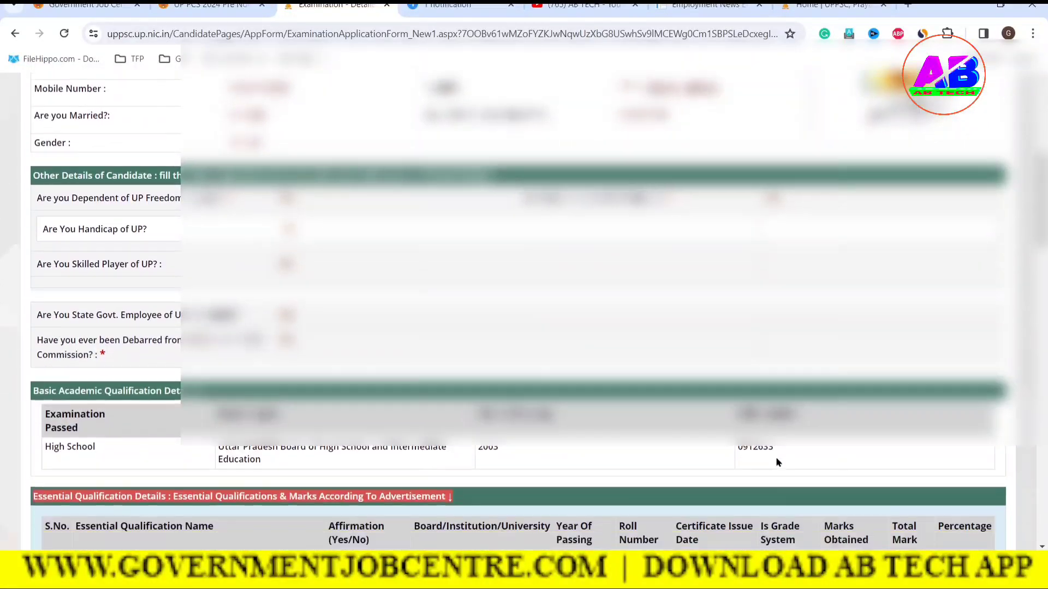
pyautogui.scroll(-3, 776, 458)
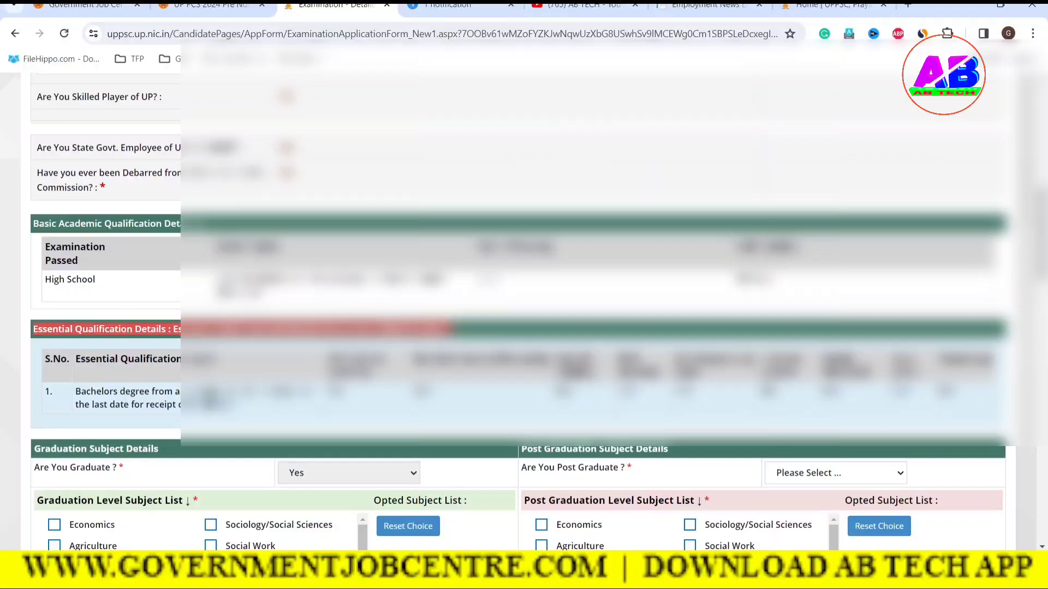
pyautogui.moveTo(44, 279); pyautogui.dragTo(101, 284)
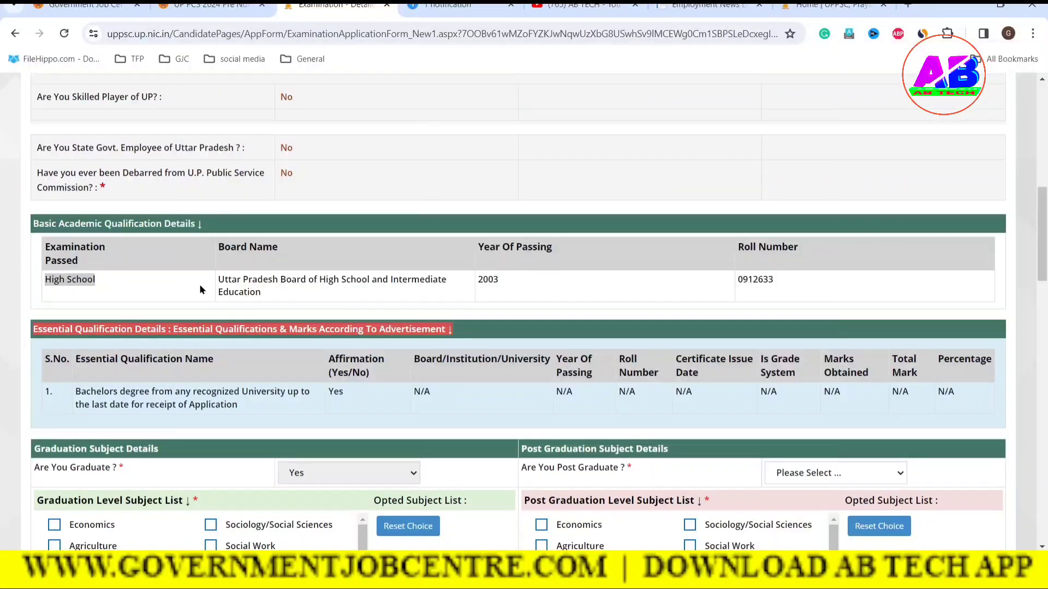
pyautogui.moveTo(230, 280); pyautogui.dragTo(326, 293)
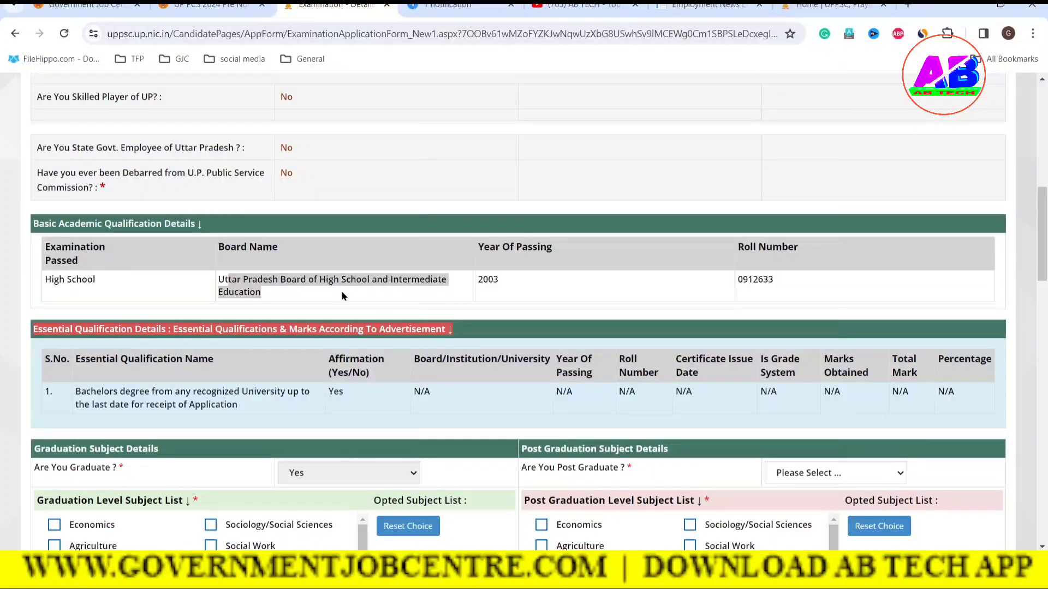
pyautogui.click(342, 290)
pyautogui.moveTo(77, 394); pyautogui.dragTo(232, 406)
pyautogui.moveTo(324, 392); pyautogui.dragTo(373, 391)
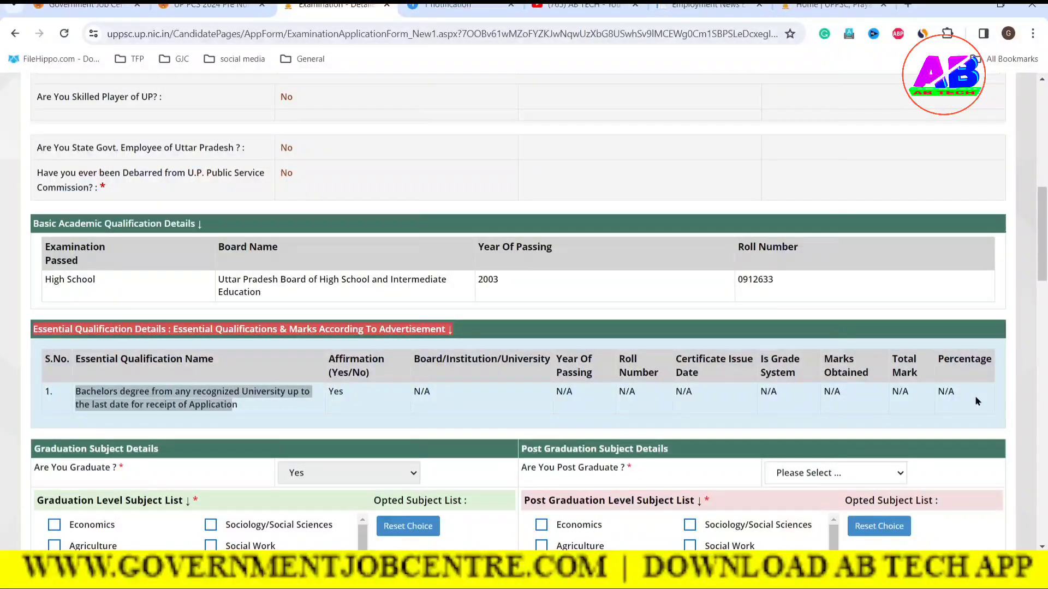
pyautogui.scroll(-3, 636, 425)
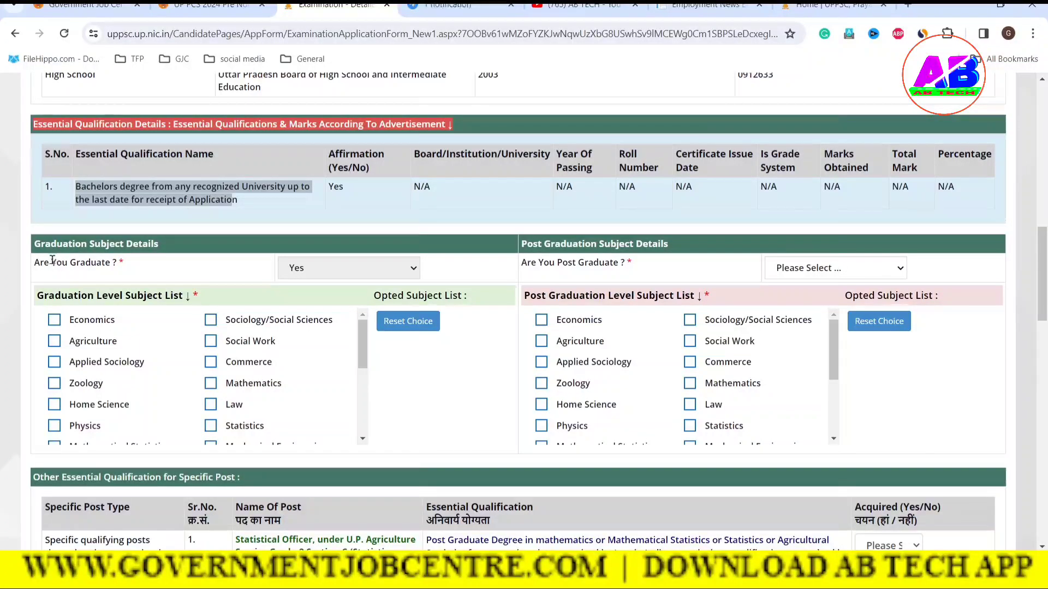
# Set 'Are You Post Graduate?' to Yes after briefly trying No, showing the post-graduation subject list.
pyautogui.moveTo(44, 265); pyautogui.dragTo(111, 265)
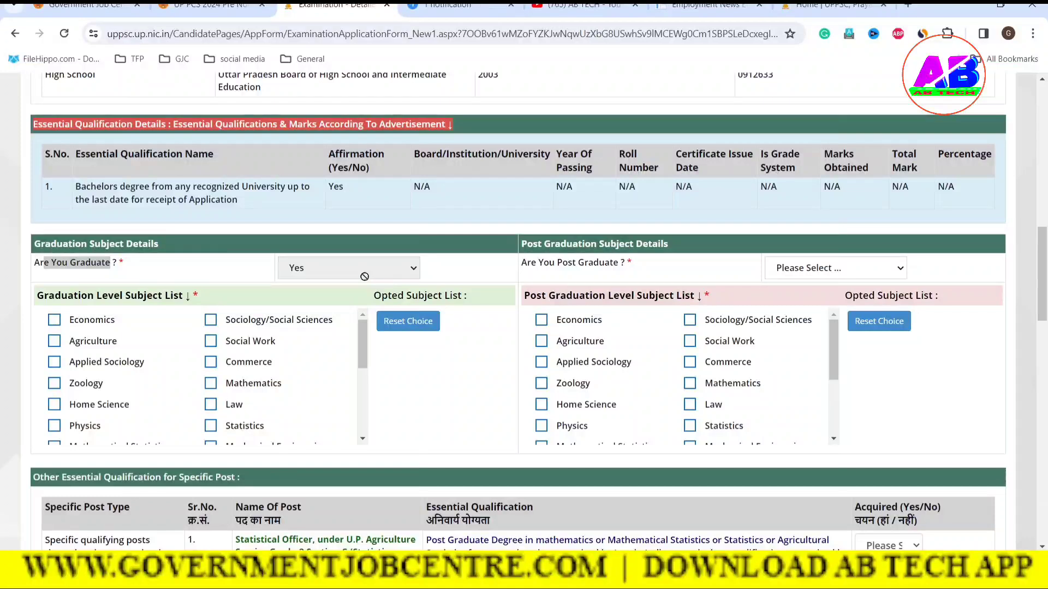
pyautogui.click(464, 276)
pyautogui.moveTo(523, 263); pyautogui.dragTo(626, 269)
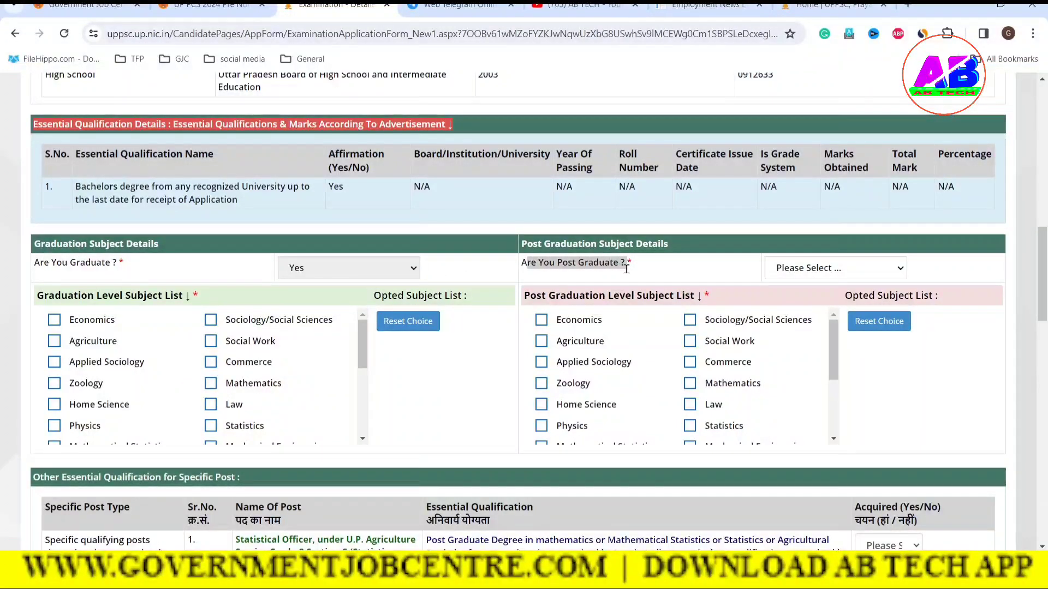
pyautogui.click(841, 274)
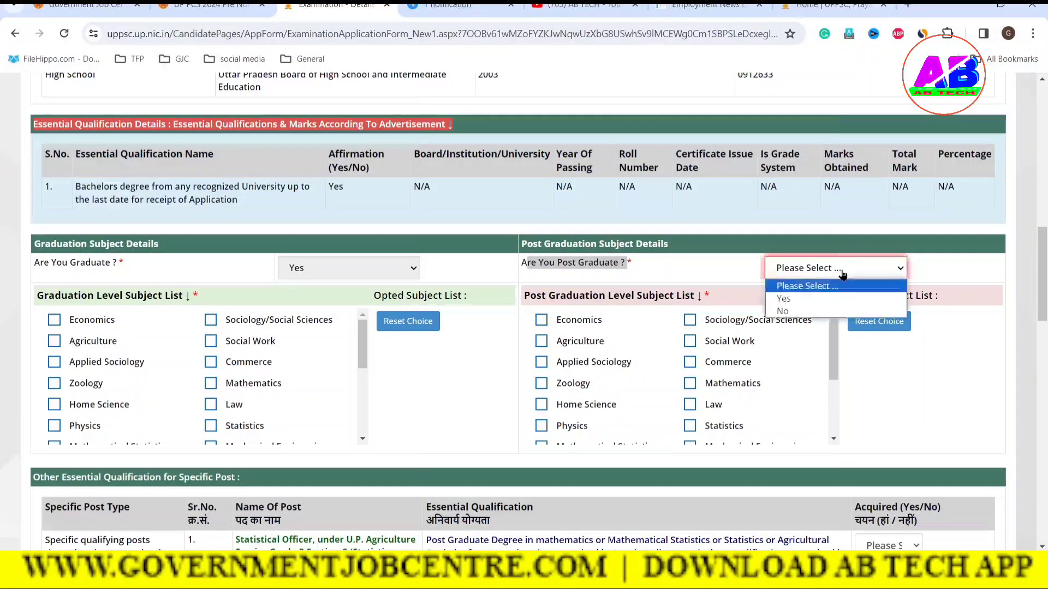
pyautogui.click(788, 299)
pyautogui.click(809, 273)
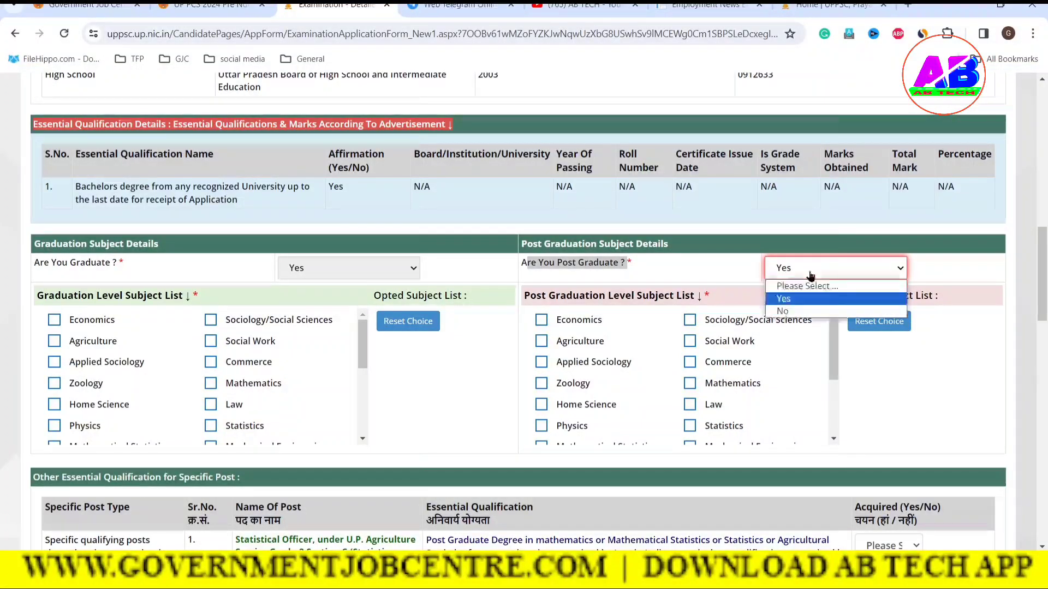
pyautogui.click(787, 311)
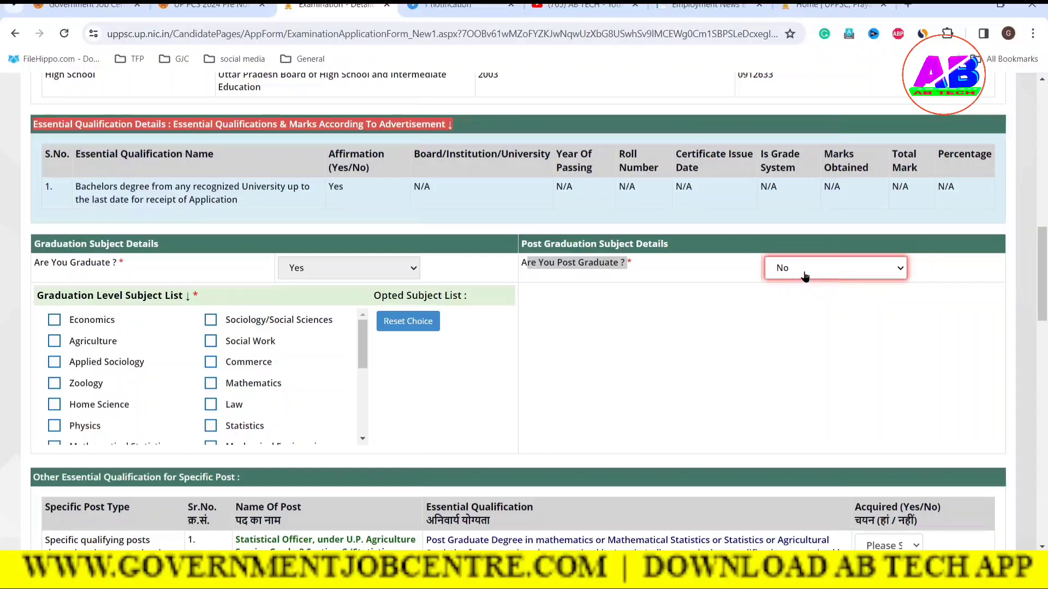
pyautogui.click(804, 276)
pyautogui.click(603, 307)
pyautogui.click(796, 270)
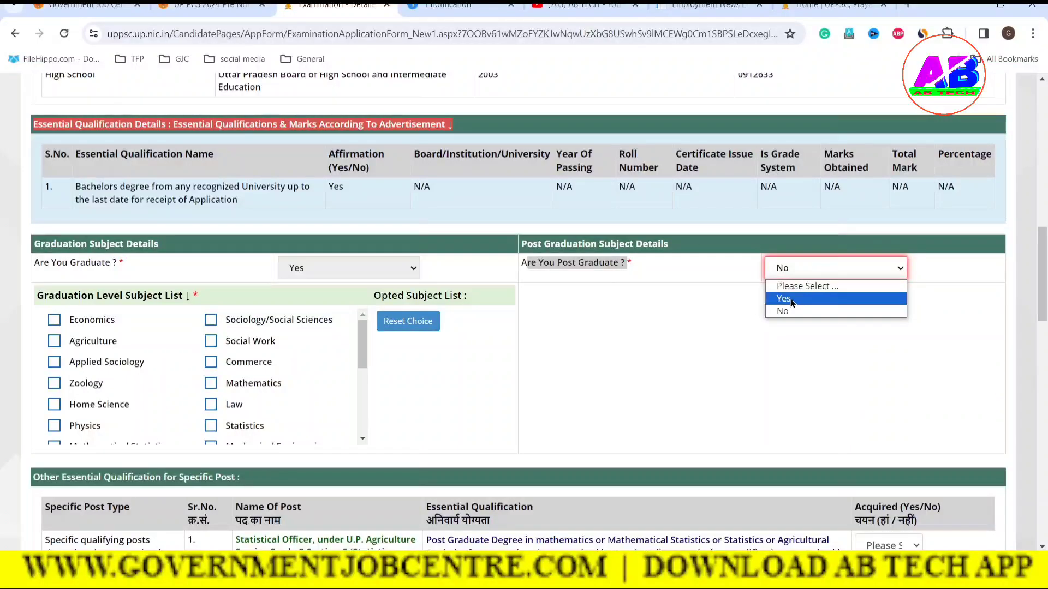
pyautogui.click(790, 300)
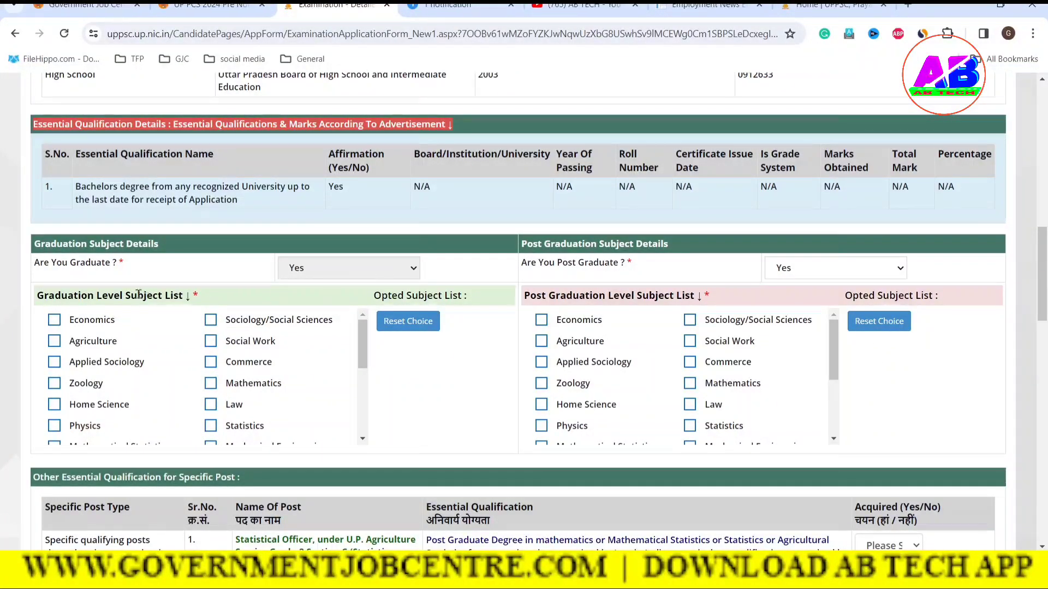
pyautogui.moveTo(35, 263); pyautogui.dragTo(187, 299)
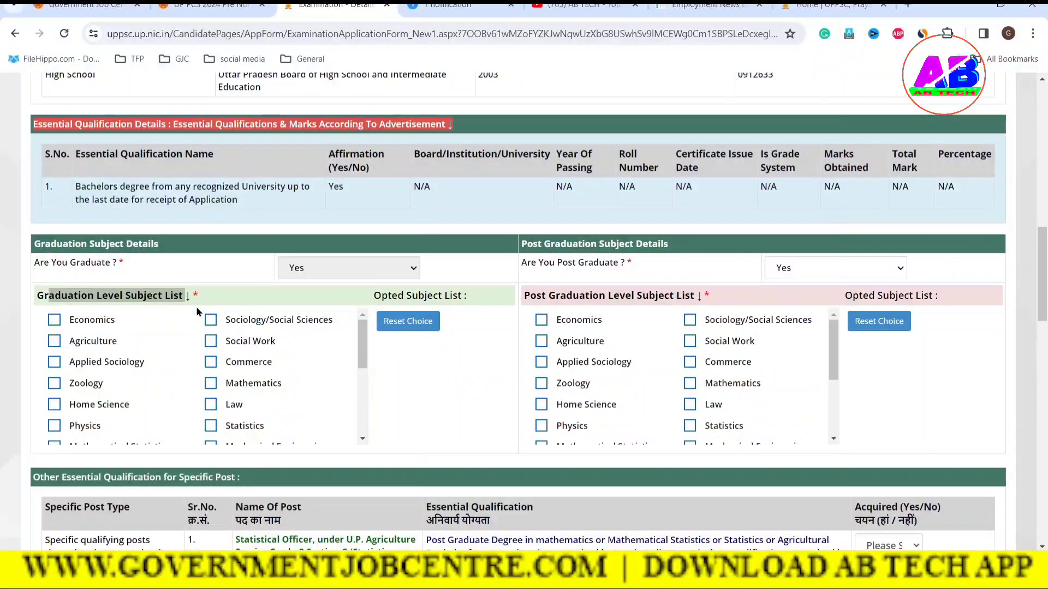
# Tick Physics, Mathematics and Chemistry in the Graduation Level Subject List.
pyautogui.scroll(-1, 140, 381)
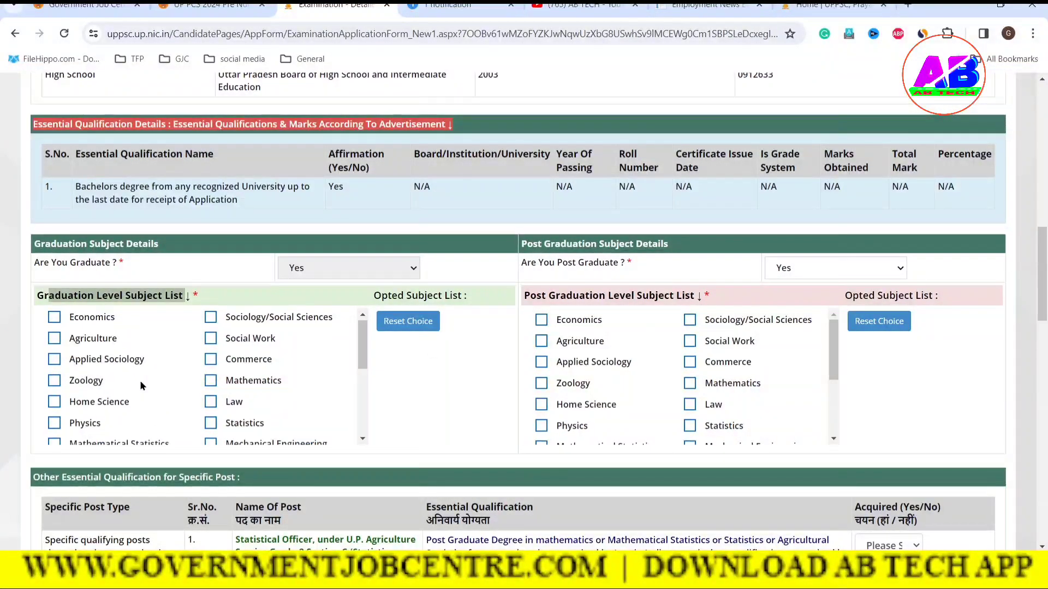
pyautogui.click(93, 403)
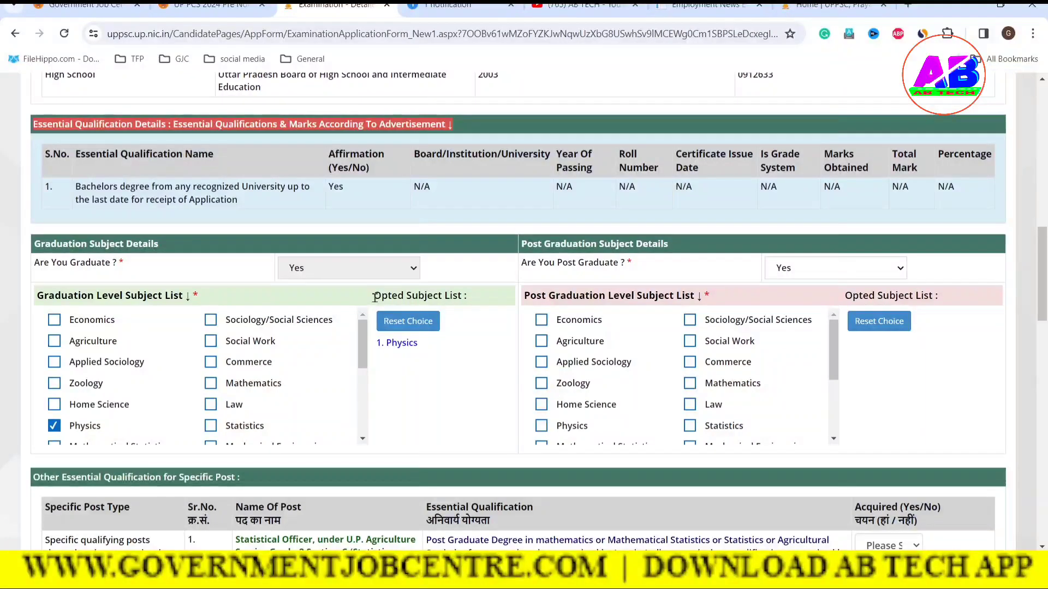
pyautogui.moveTo(372, 297); pyautogui.dragTo(453, 298)
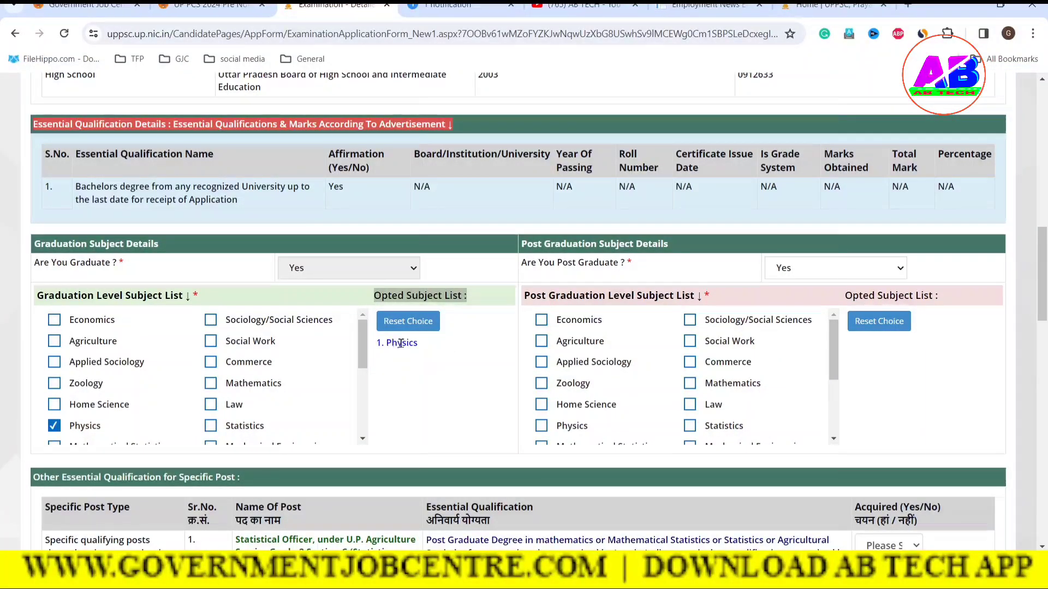
pyautogui.click(212, 389)
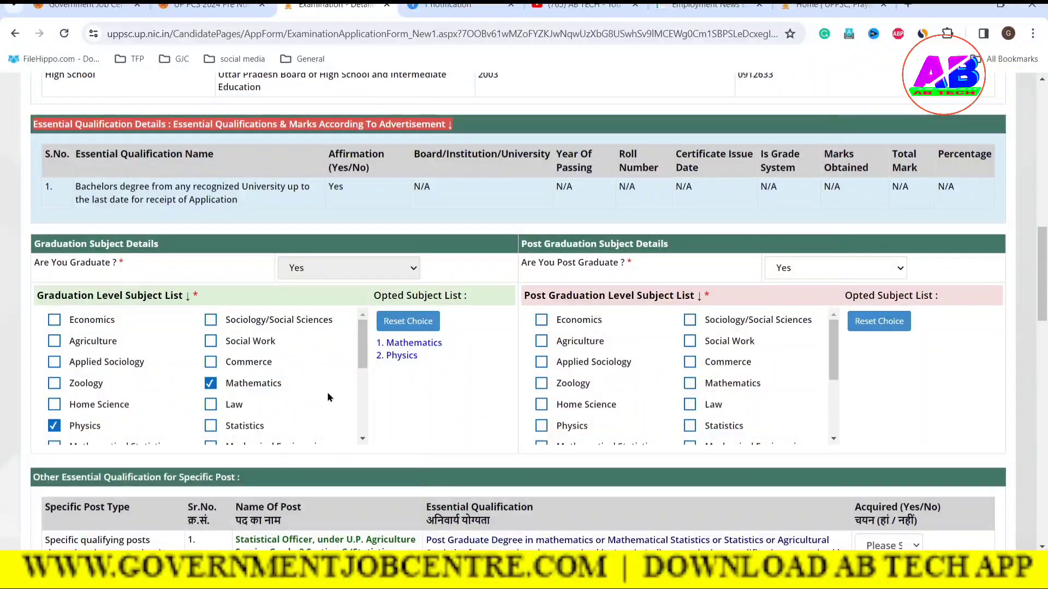
pyautogui.scroll(-3, 239, 396)
pyautogui.scroll(-2, 238, 395)
pyautogui.click(212, 418)
# Tick Other Subject and then untick it, keeping only the three graduation subjects.
pyautogui.moveTo(360, 343); pyautogui.dragTo(368, 414)
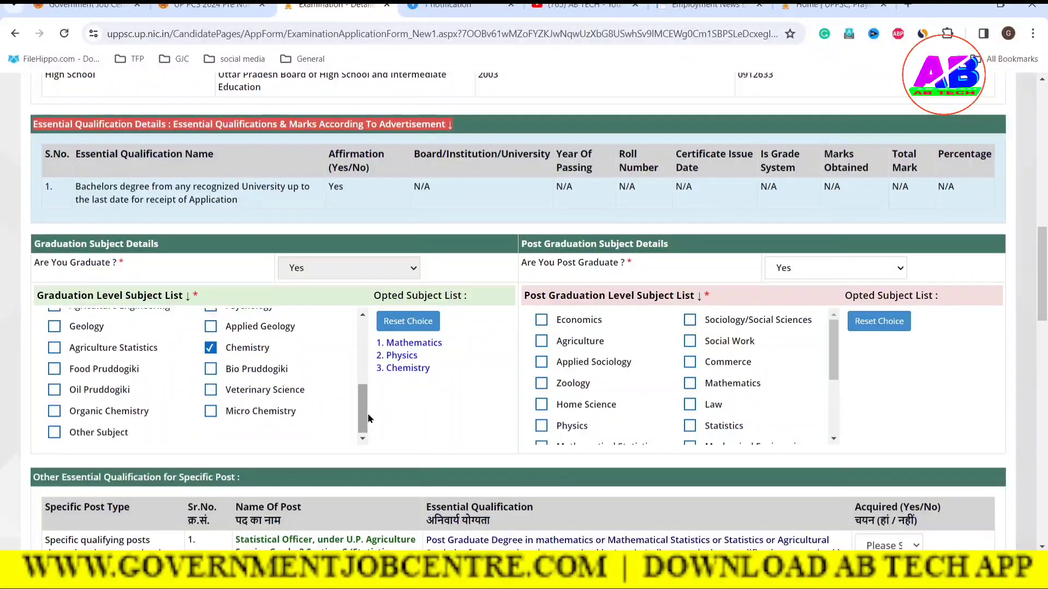
pyautogui.click(54, 432)
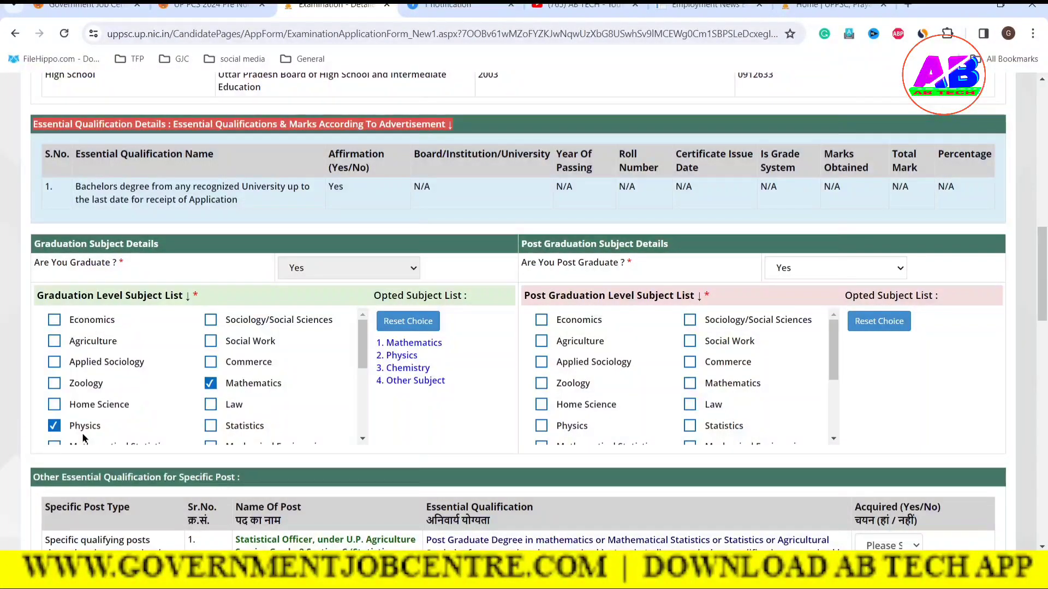
pyautogui.scroll(-1, 216, 399)
pyautogui.scroll(-3, 216, 398)
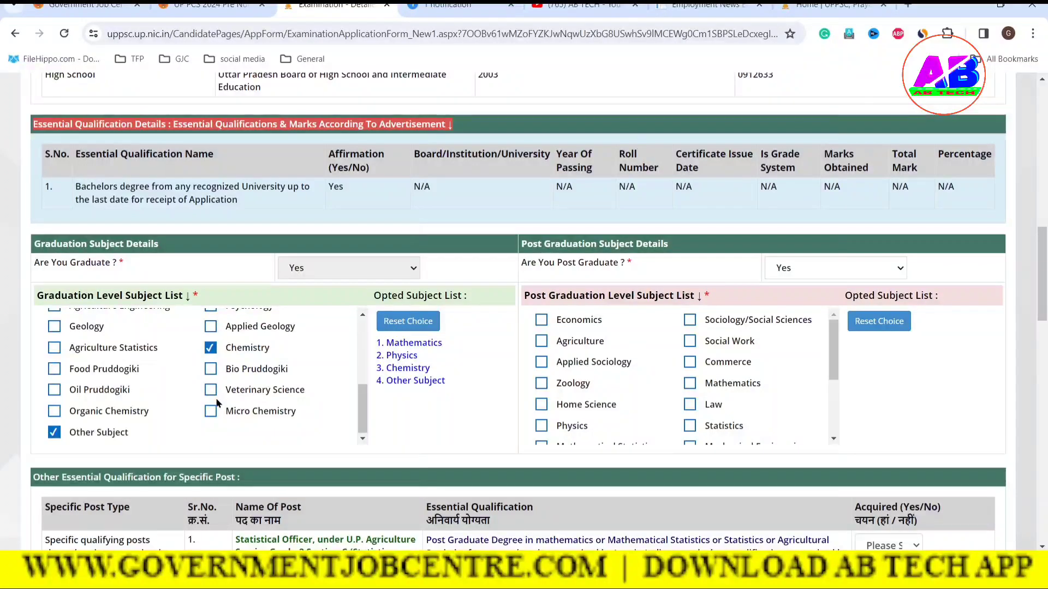
pyautogui.click(77, 433)
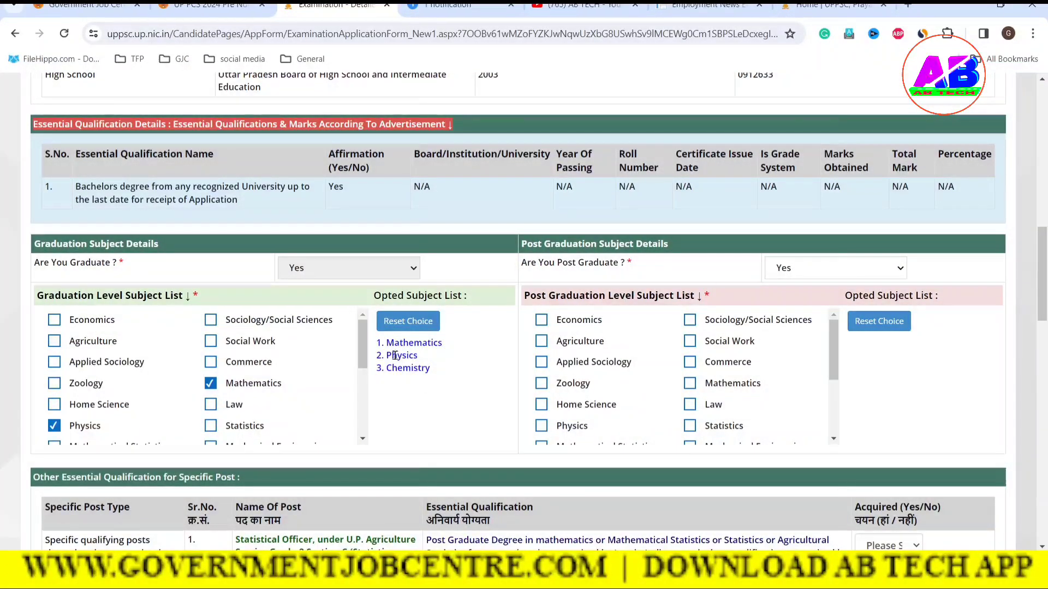
pyautogui.click(804, 274)
# Keep post graduate as Yes and tick Physics in the Post Graduation Level Subject List.
pyautogui.click(790, 303)
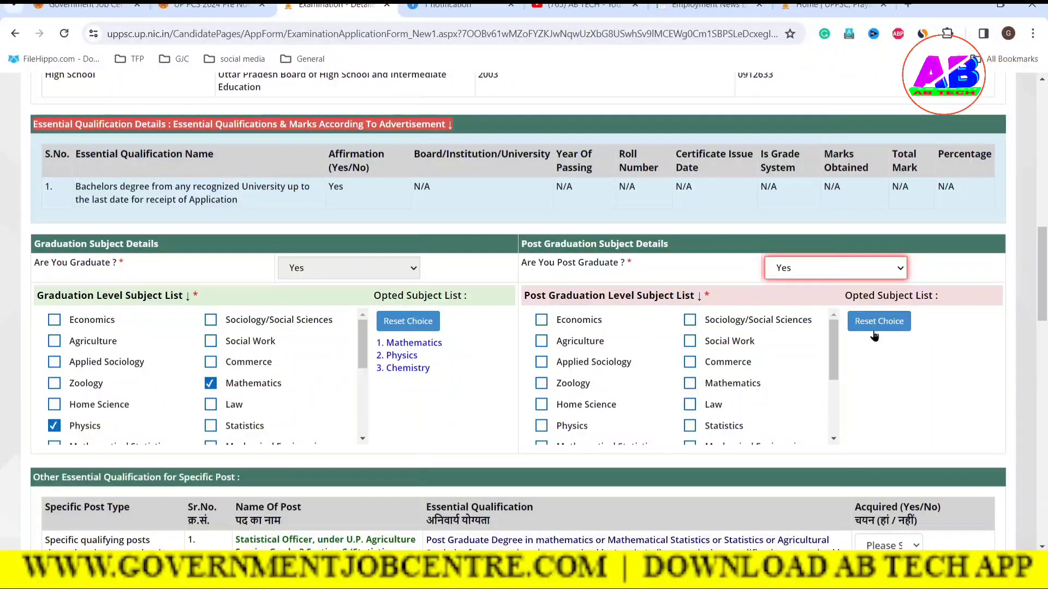
pyautogui.click(594, 345)
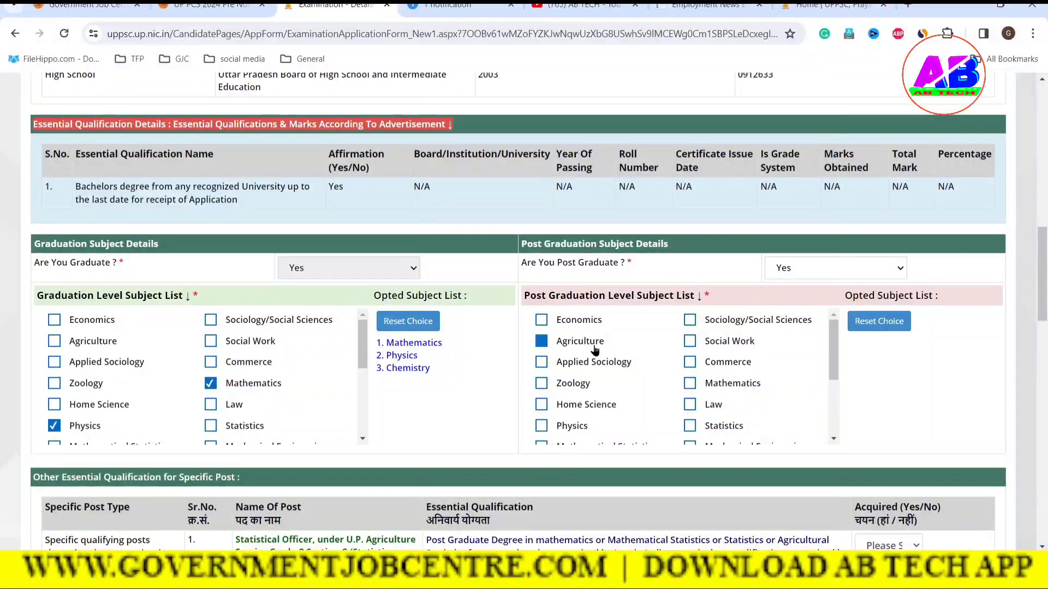
pyautogui.click(542, 428)
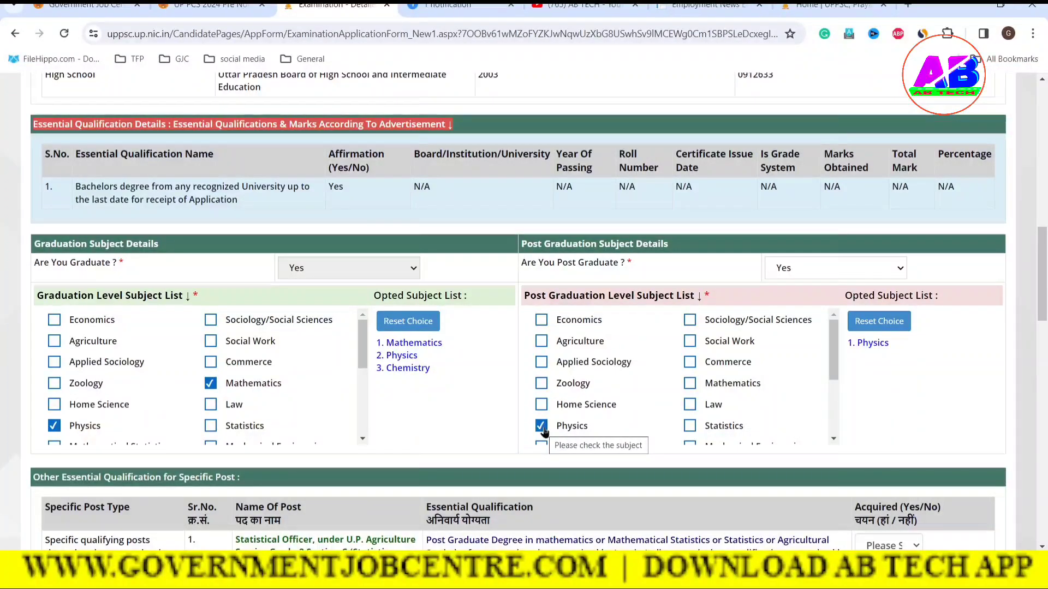
pyautogui.moveTo(859, 346); pyautogui.dragTo(904, 352)
# Scroll down to the Other Essential Qualification table for specific posts.
pyautogui.scroll(-3, 861, 409)
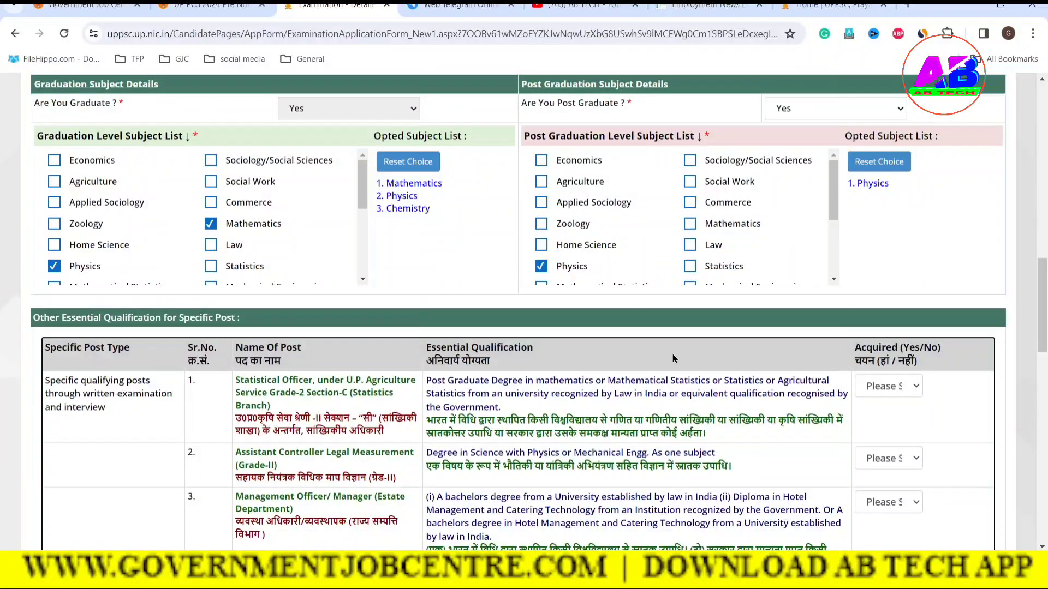
pyautogui.scroll(-1, 692, 363)
pyautogui.scroll(-1, 692, 363)
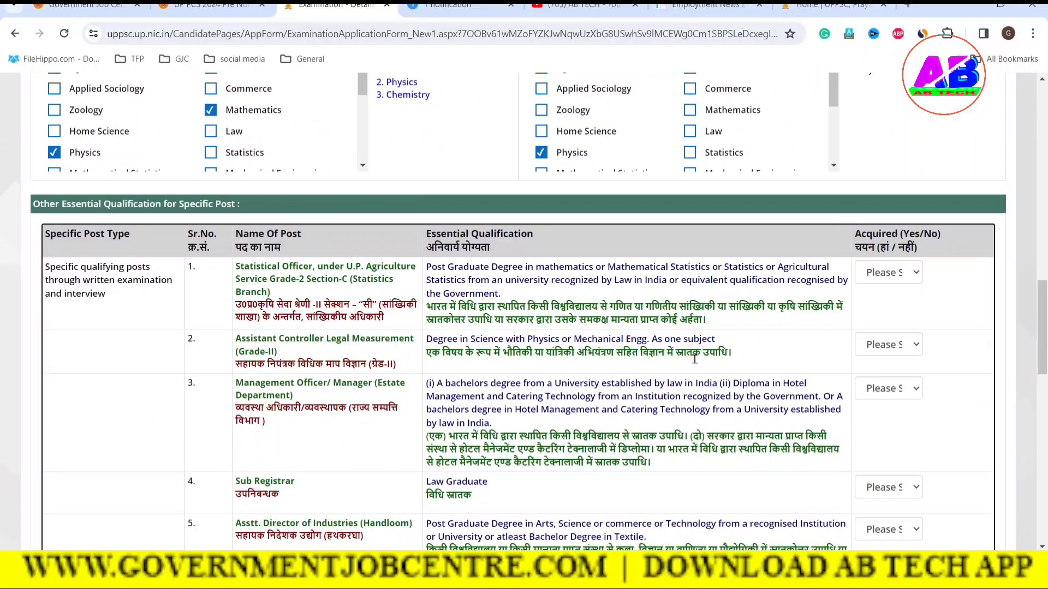
pyautogui.moveTo(38, 206); pyautogui.dragTo(249, 213)
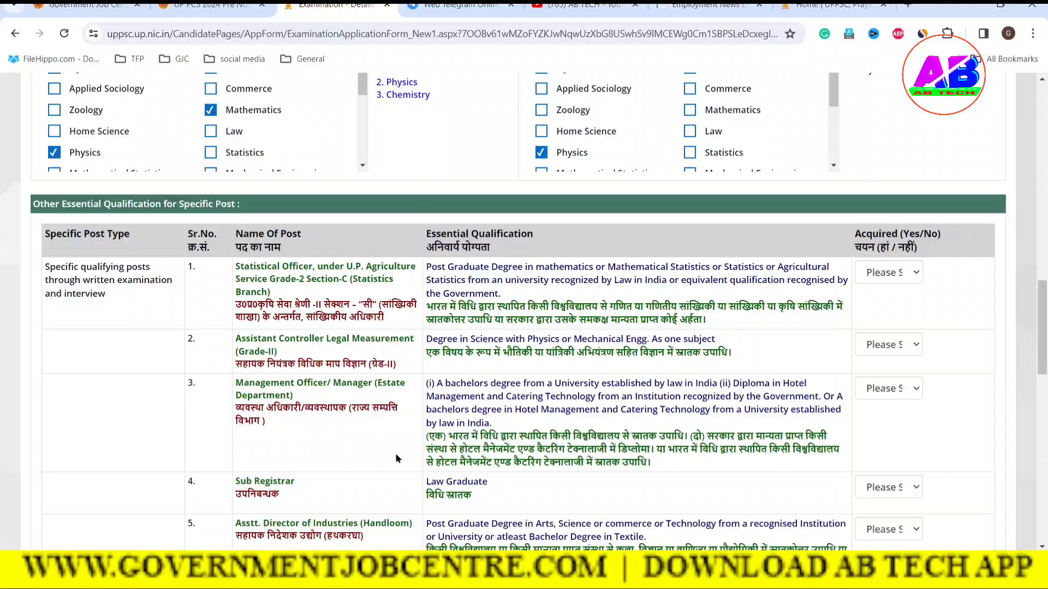
pyautogui.scroll(-4, 262, 335)
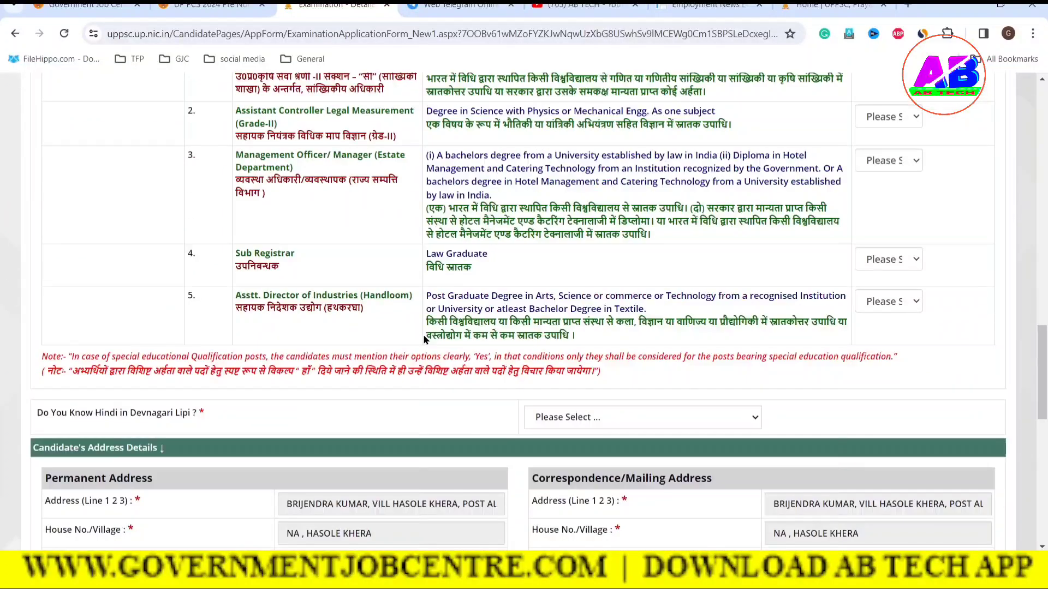
pyautogui.scroll(3, 423, 335)
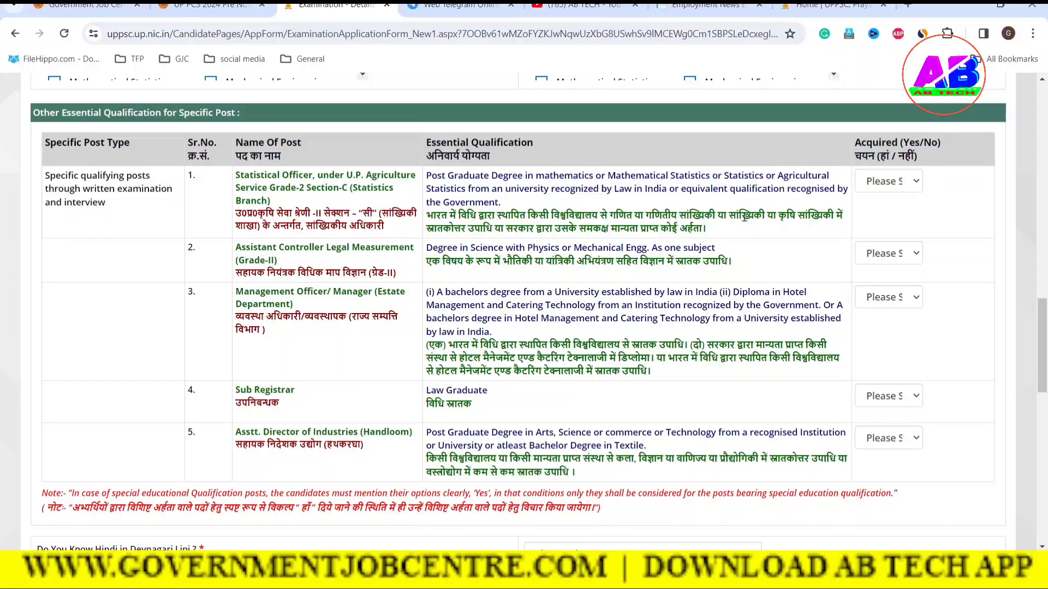
# Answer No for the Statistical Officer qualification and switch to the advertisement PDF tab.
pyautogui.click(877, 184)
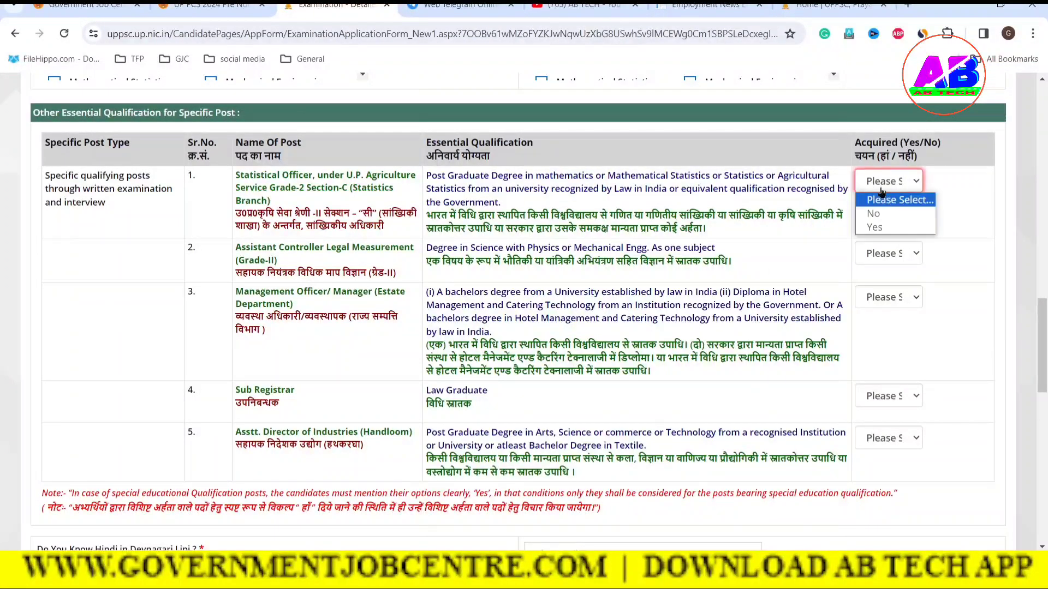
pyautogui.click(876, 213)
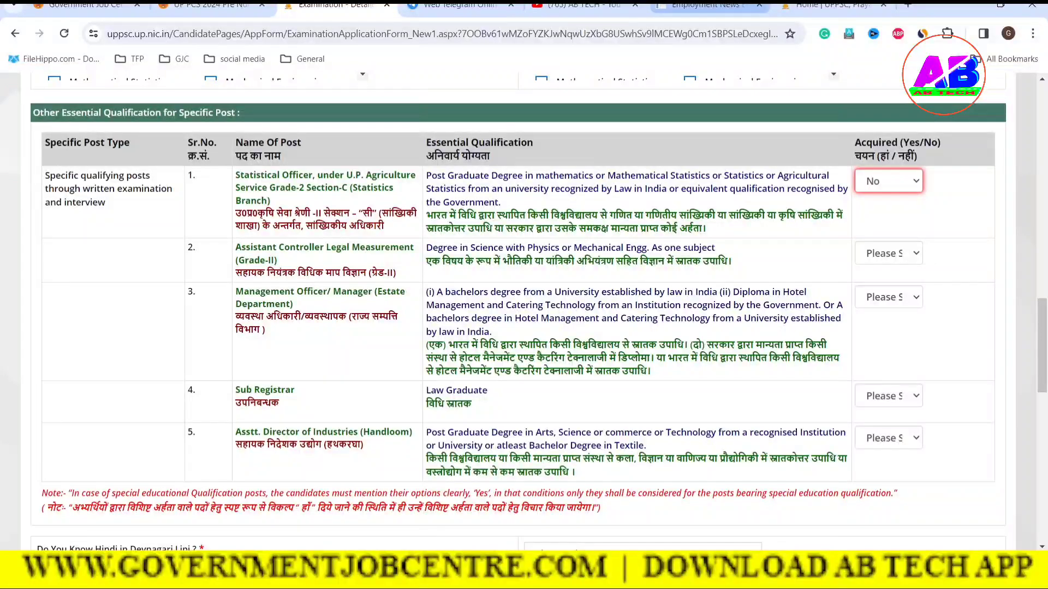
pyautogui.click(705, 5)
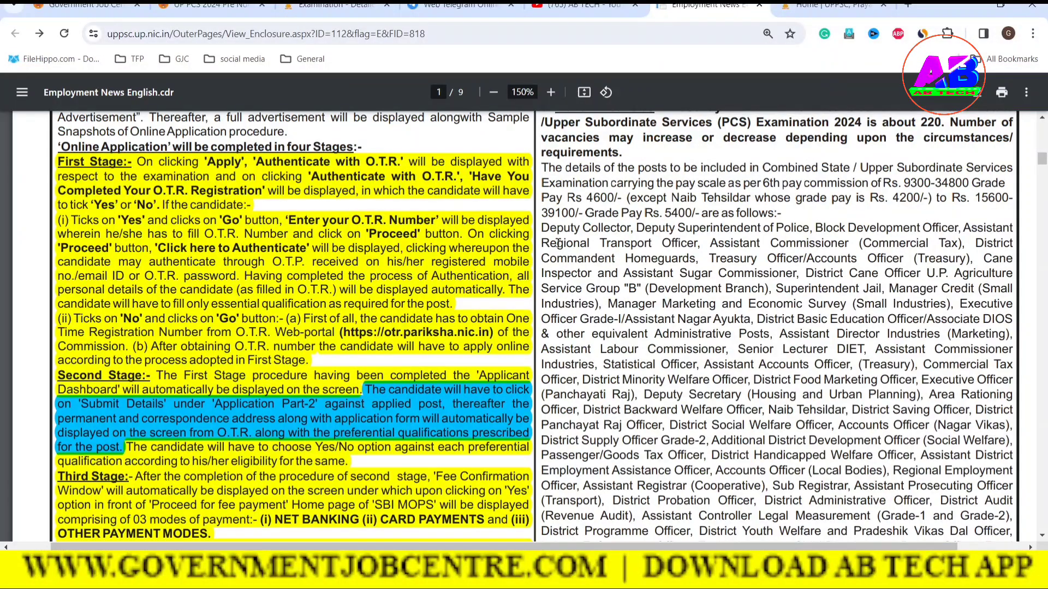
pyautogui.moveTo(545, 228); pyautogui.dragTo(952, 229)
pyautogui.click(819, 228)
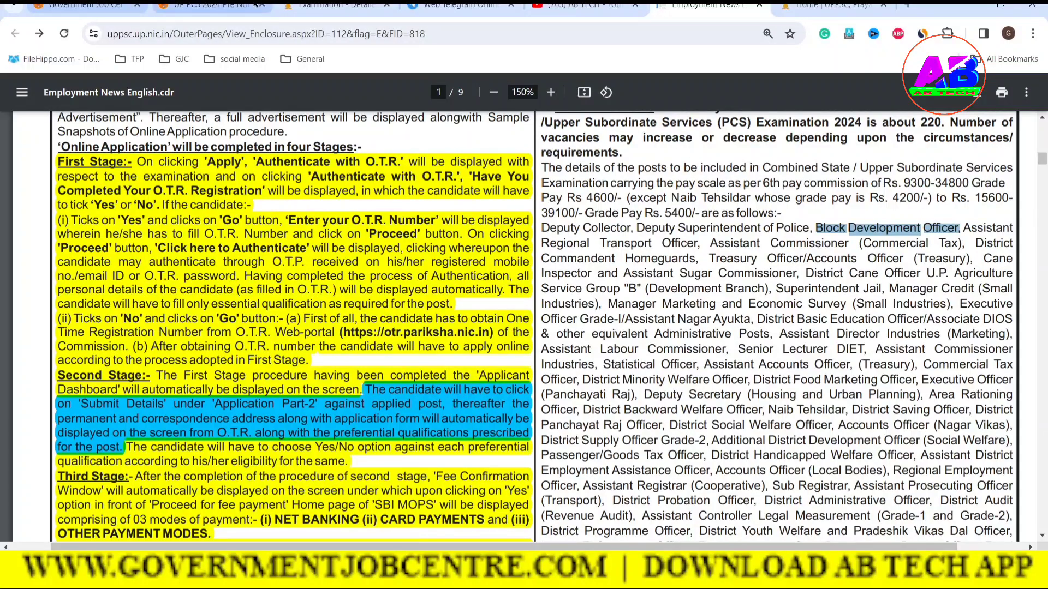
pyautogui.click(336, 5)
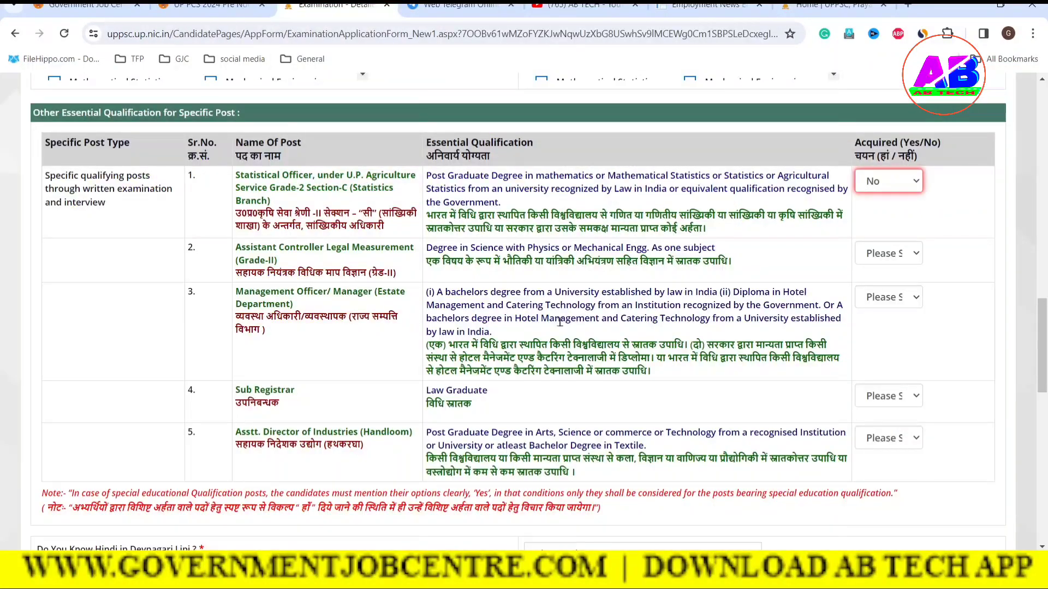
# Answer No for rows 2–5: Assistant Controller, Management Officer, Sub Registrar and Industries posts.
pyautogui.click(889, 253)
pyautogui.click(875, 284)
pyautogui.click(874, 295)
pyautogui.click(869, 328)
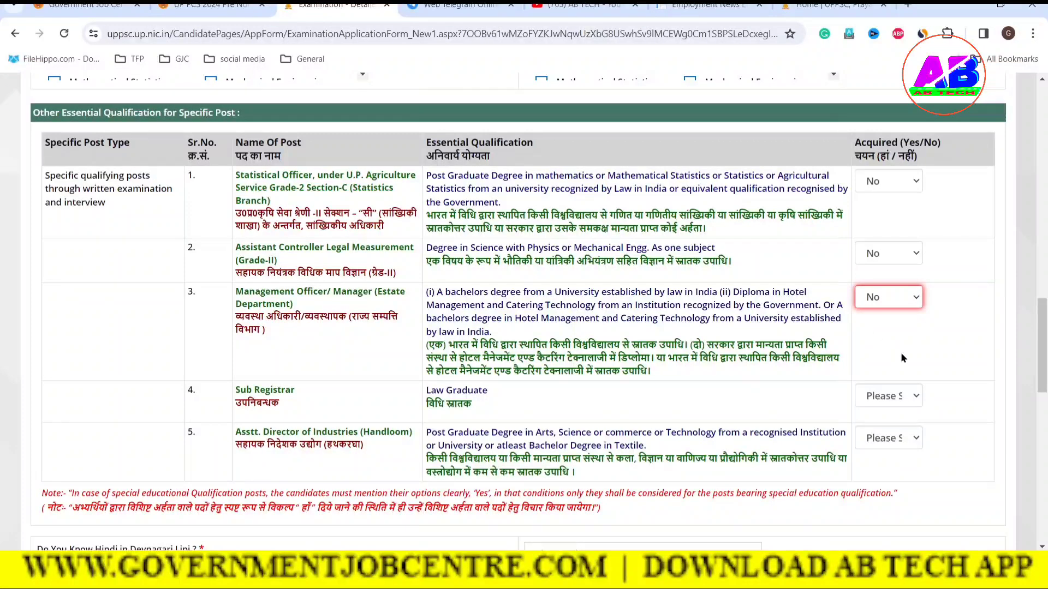
pyautogui.click(887, 399)
pyautogui.click(877, 427)
pyautogui.click(880, 437)
pyautogui.click(888, 468)
pyautogui.click(927, 463)
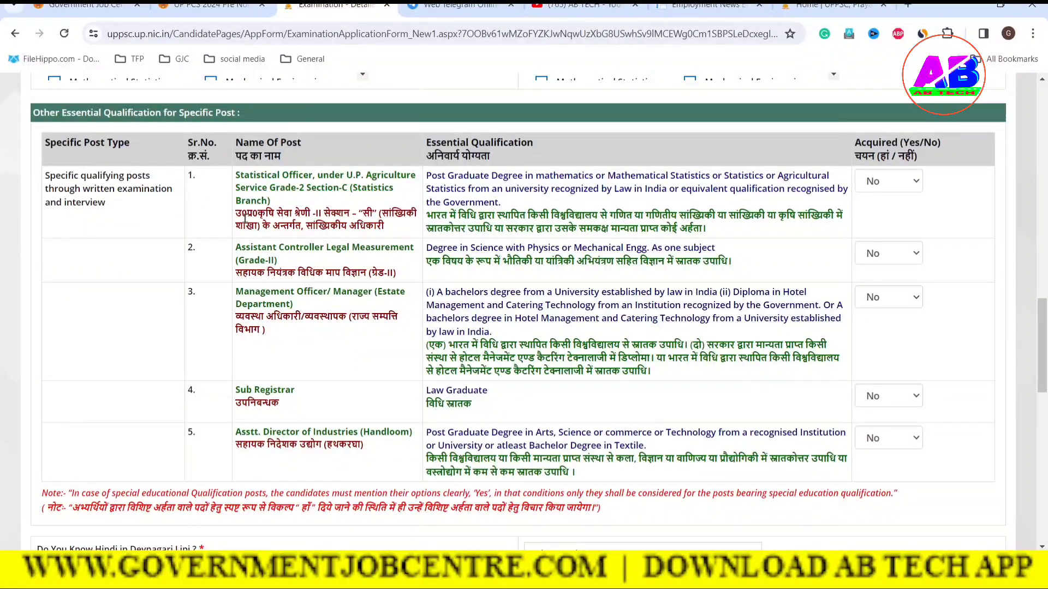
# Change the Statistical Officer and Assistant Controller Legal Measurement answers to Yes.
pyautogui.moveTo(237, 181); pyautogui.dragTo(326, 188)
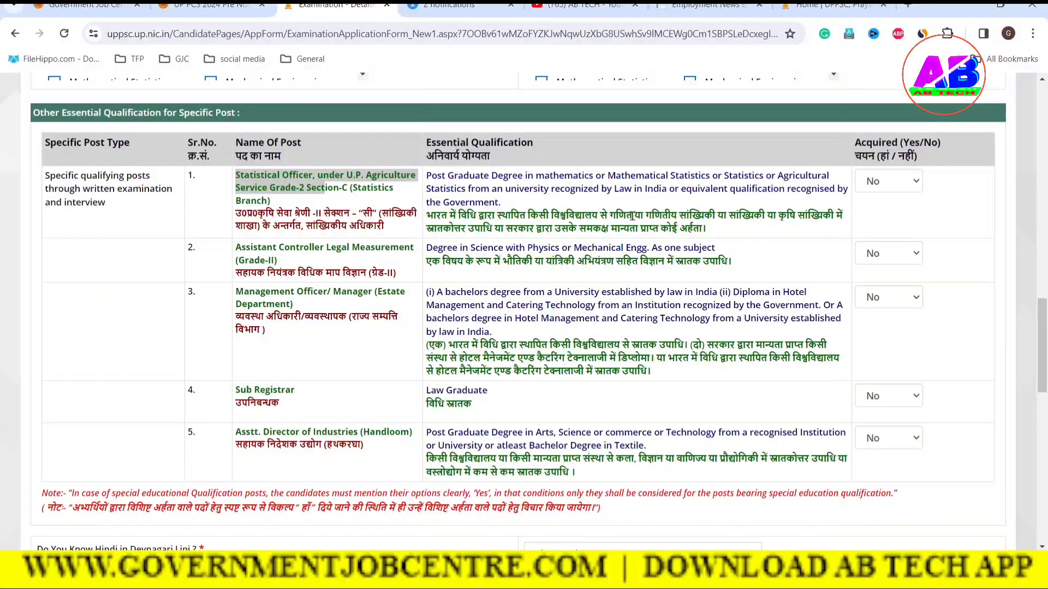
pyautogui.click(888, 186)
pyautogui.click(880, 227)
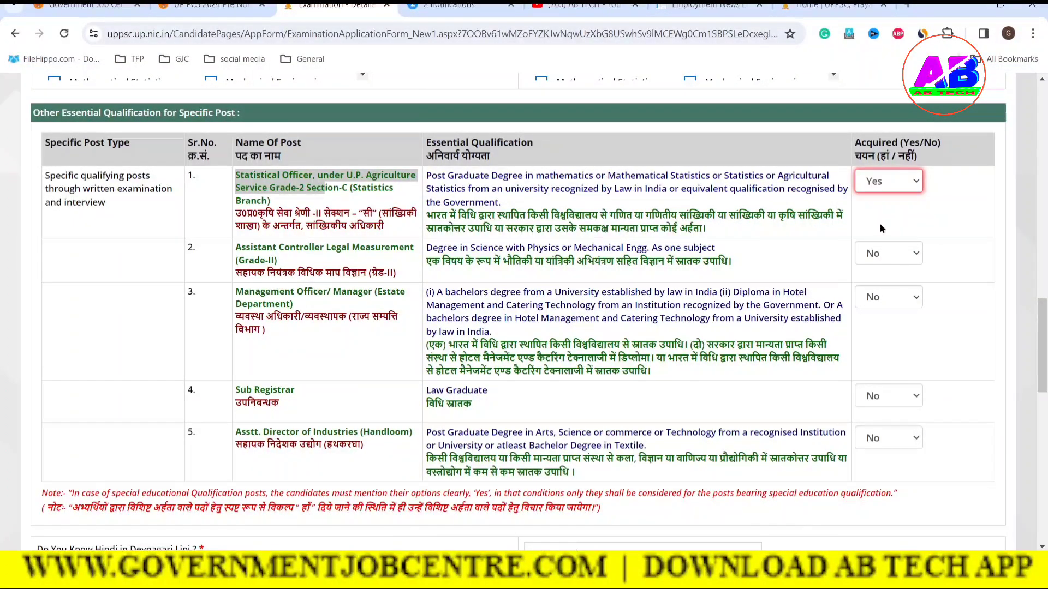
pyautogui.click(918, 218)
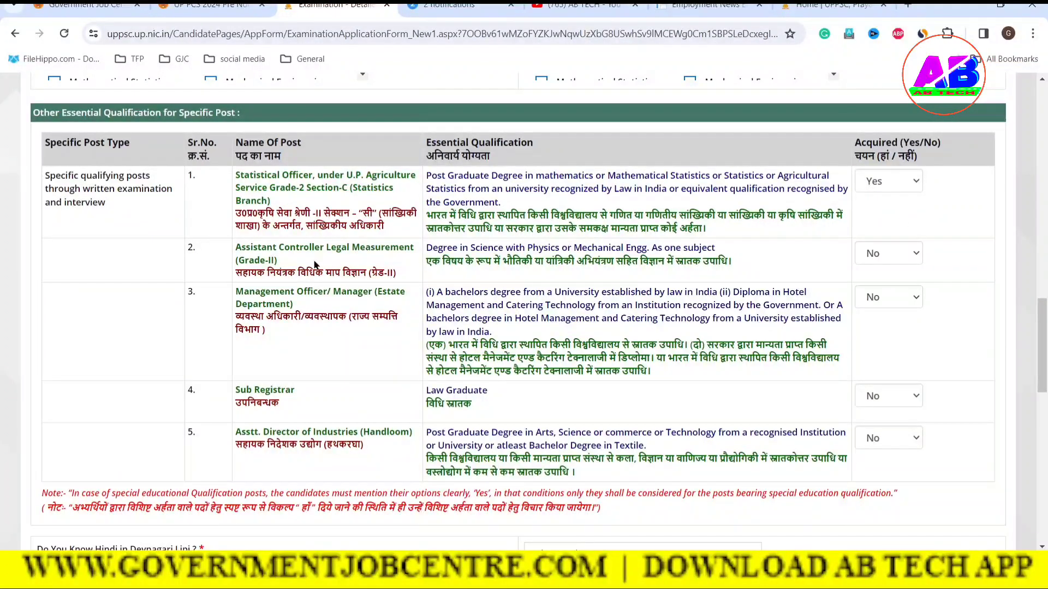
pyautogui.moveTo(236, 273); pyautogui.dragTo(723, 267)
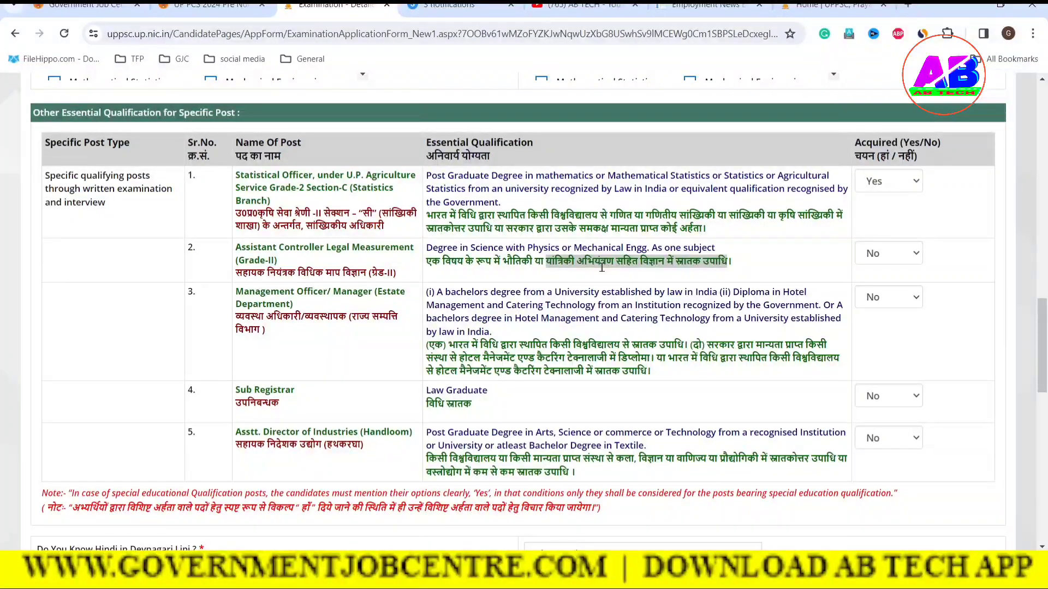
pyautogui.click(898, 256)
pyautogui.click(872, 301)
pyautogui.click(916, 344)
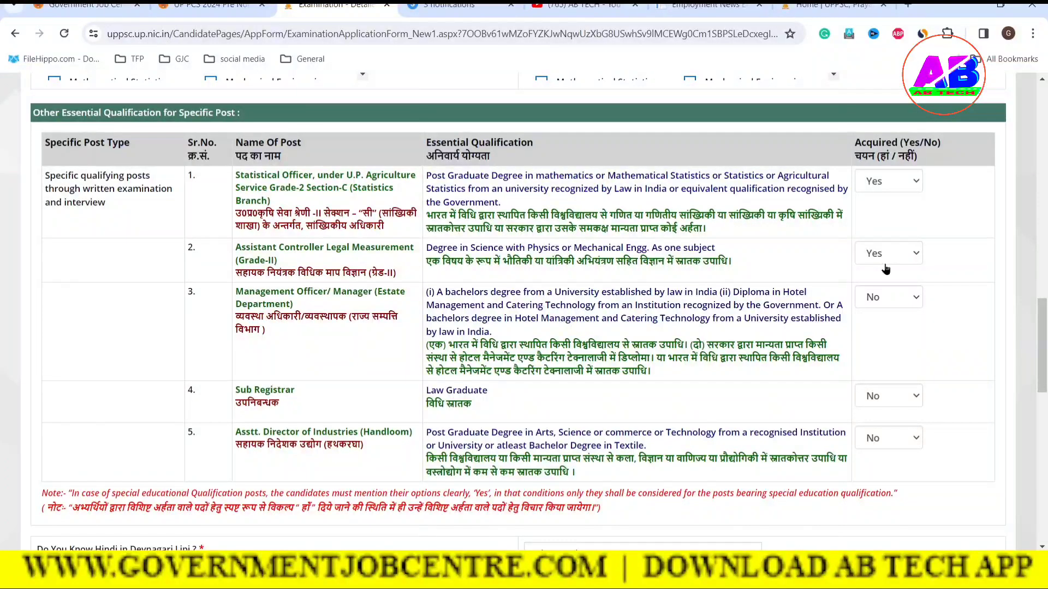
pyautogui.scroll(-5, 897, 397)
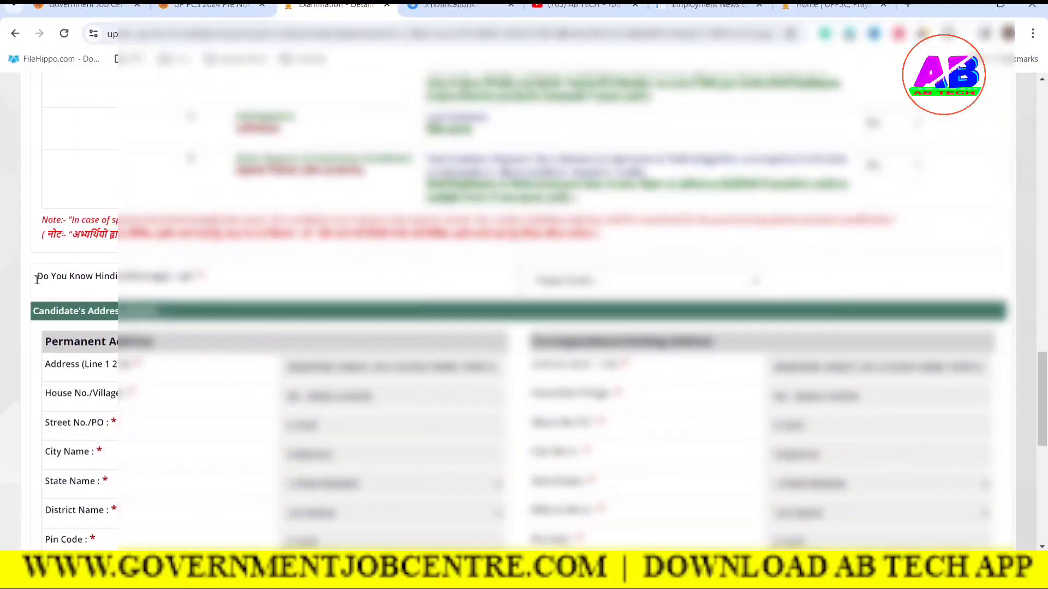
# Set 'Do You Know Hindi in Devnagari Lipi?' to Yes and scroll to the declarations.
pyautogui.click(591, 288)
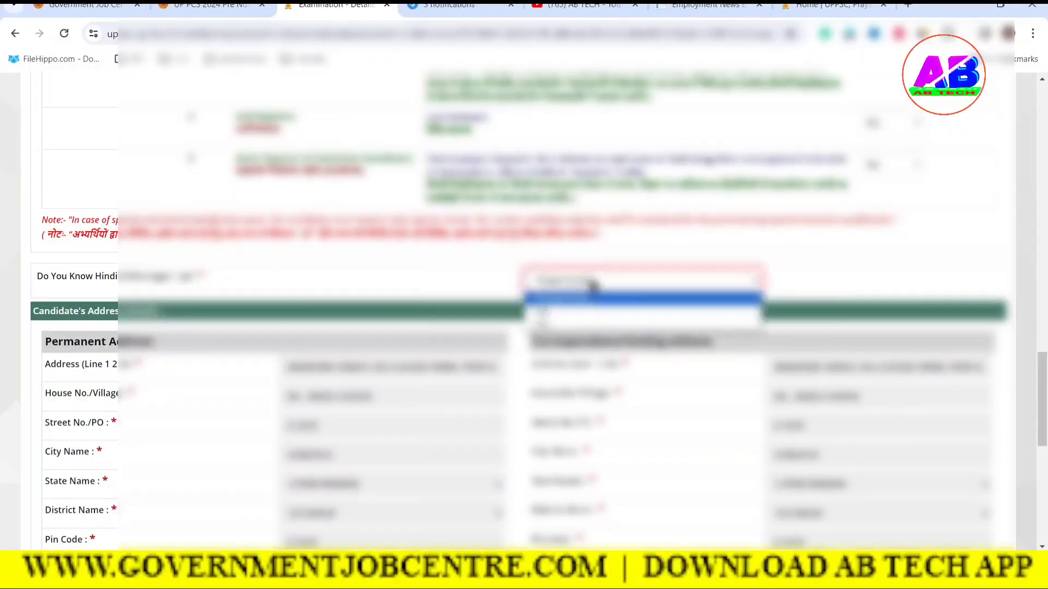
pyautogui.click(568, 317)
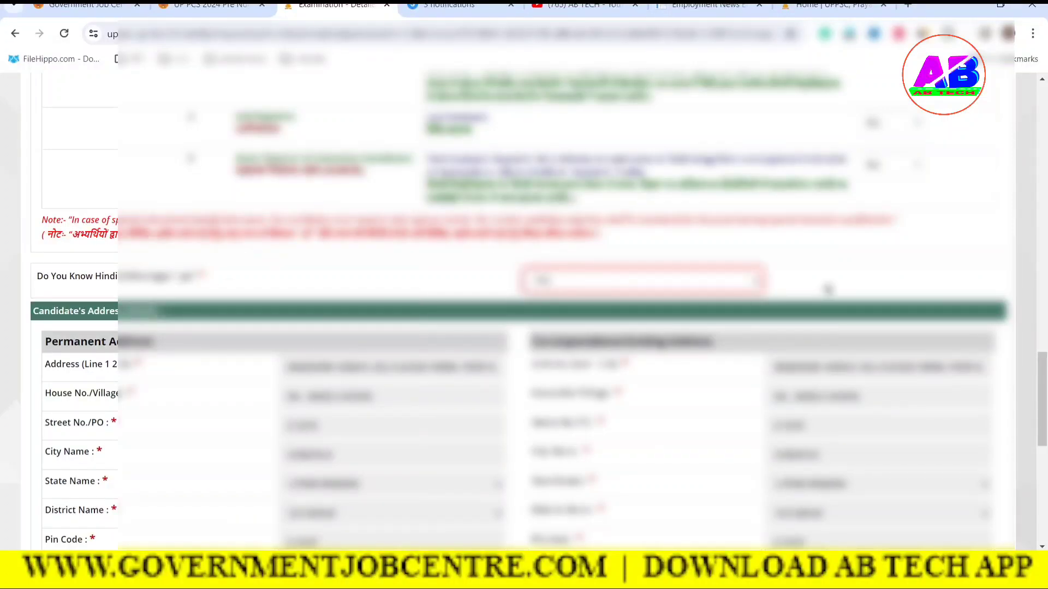
pyautogui.scroll(-3, 829, 289)
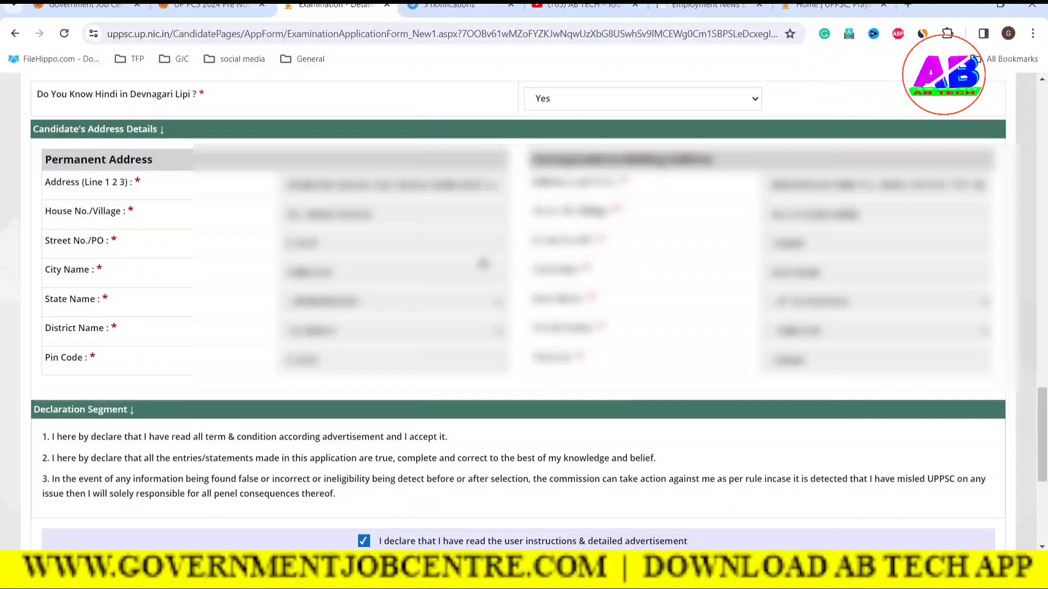
pyautogui.scroll(-6, 567, 349)
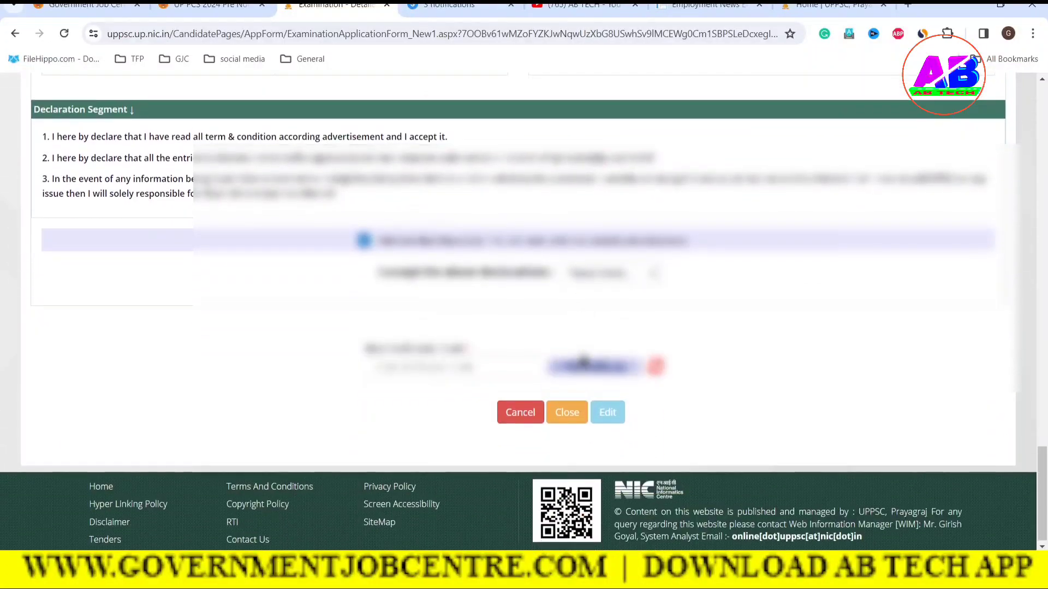
# Accept the declarations with Yes, re-enter the verification code, and confirm Preview Form.
pyautogui.click(606, 271)
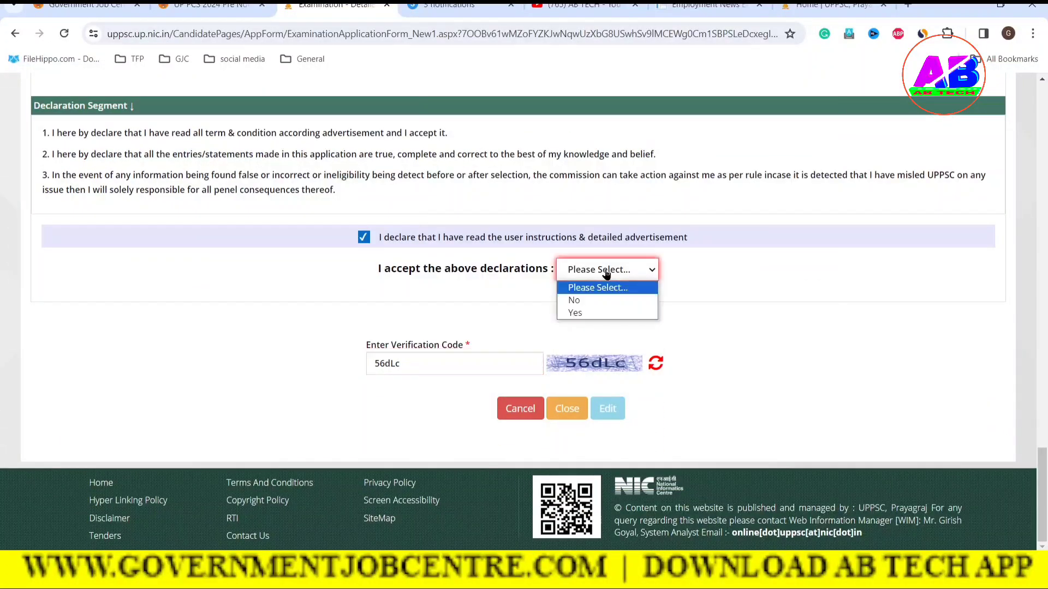
pyautogui.click(572, 313)
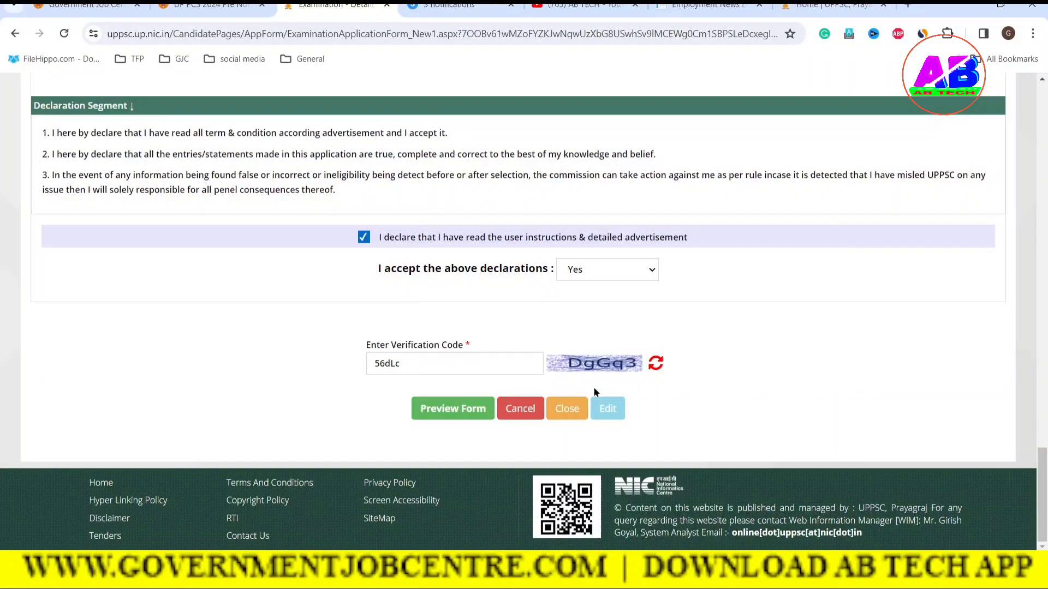
pyautogui.moveTo(473, 363); pyautogui.dragTo(373, 360)
pyautogui.press('BackSpace')
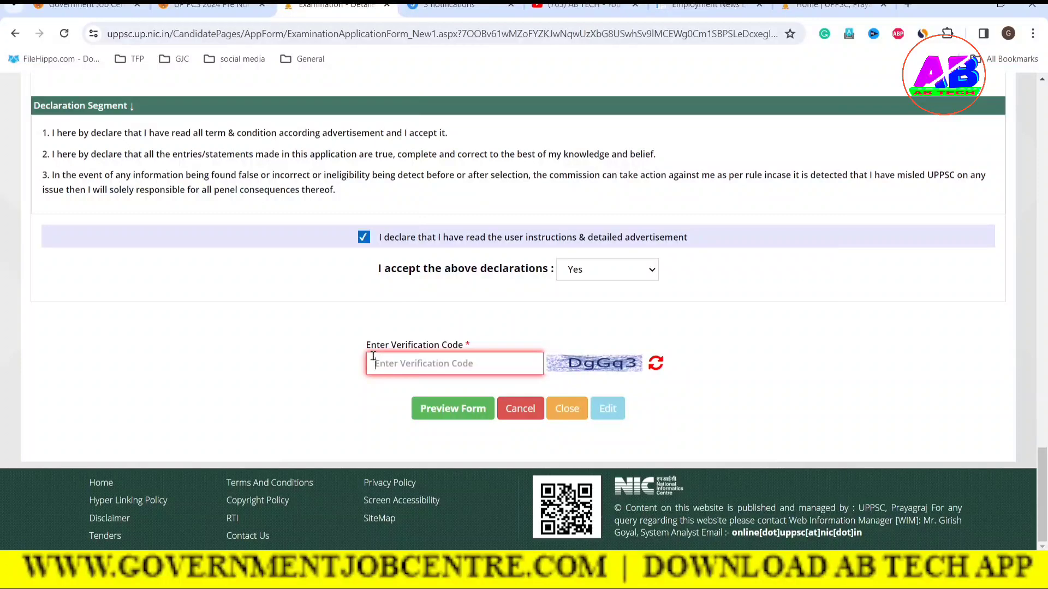
pyautogui.write('DgGq3')
pyautogui.click(467, 407)
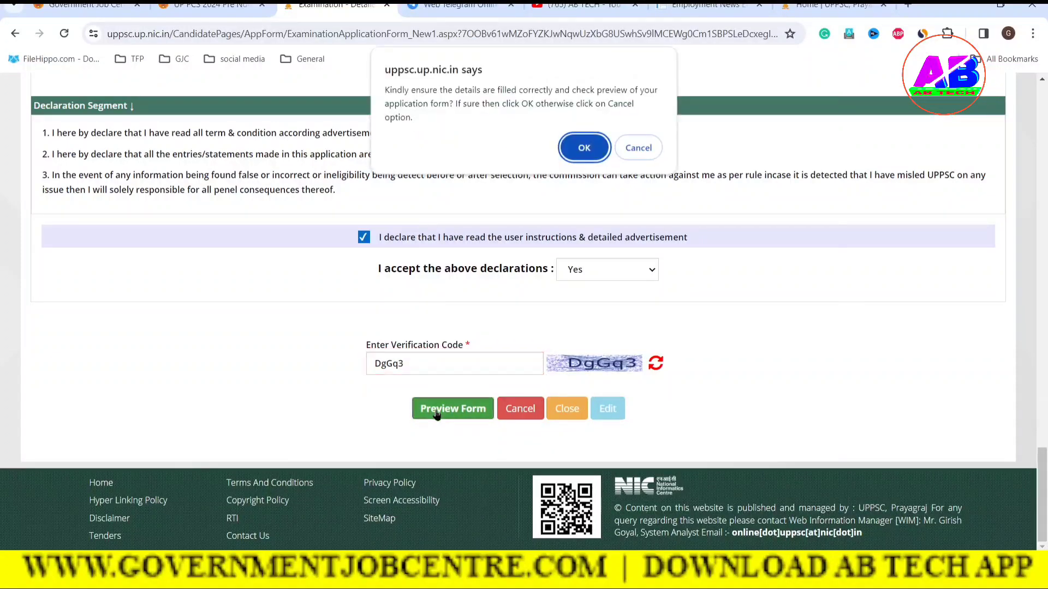
pyautogui.click(575, 147)
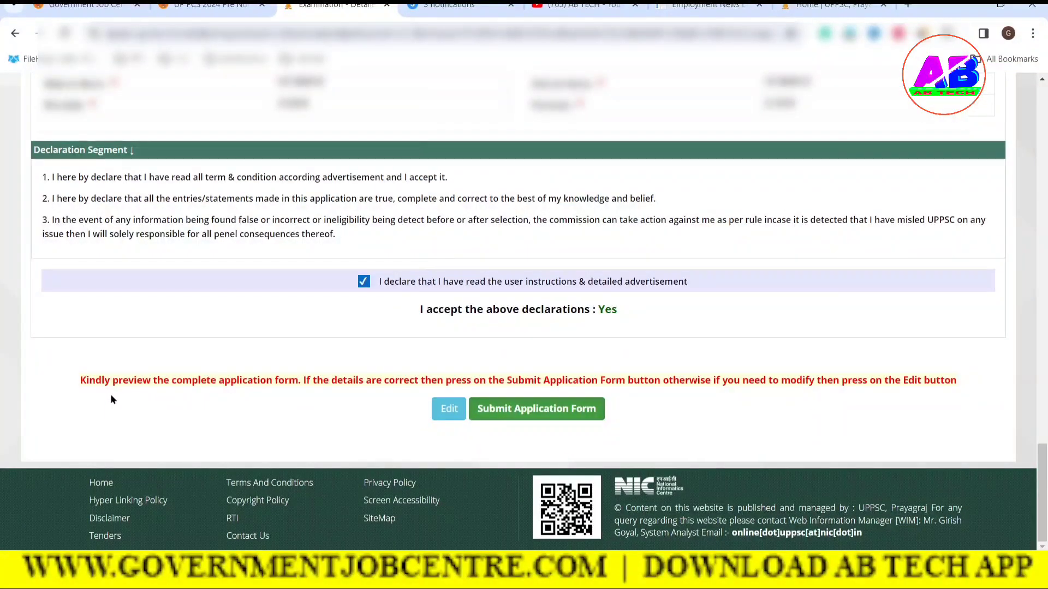
# Review the preview, then submit the application form and confirm the submission.
pyautogui.moveTo(96, 380); pyautogui.dragTo(468, 384)
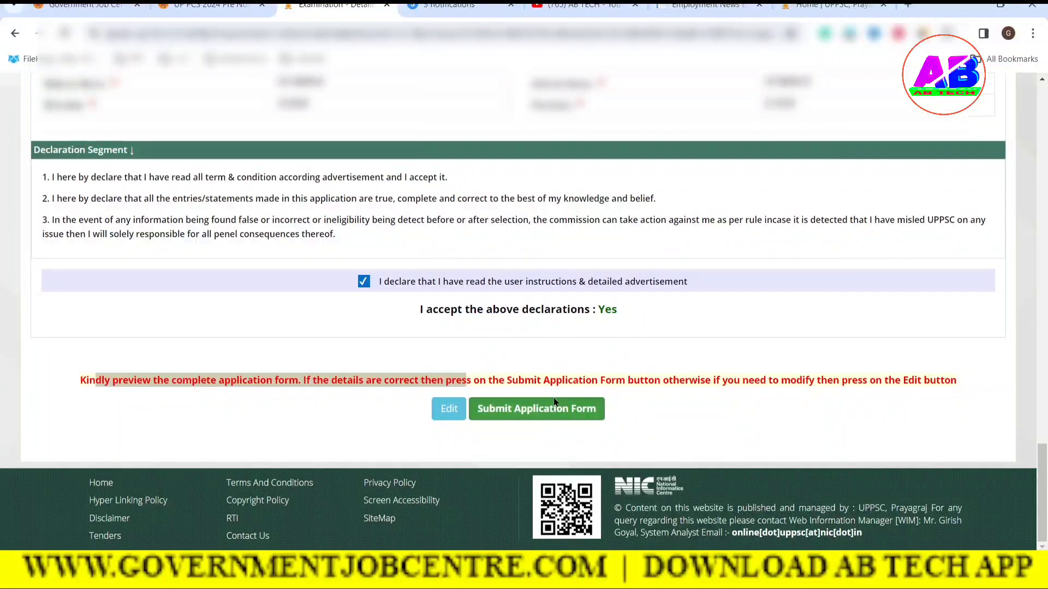
pyautogui.scroll(10, 727, 386)
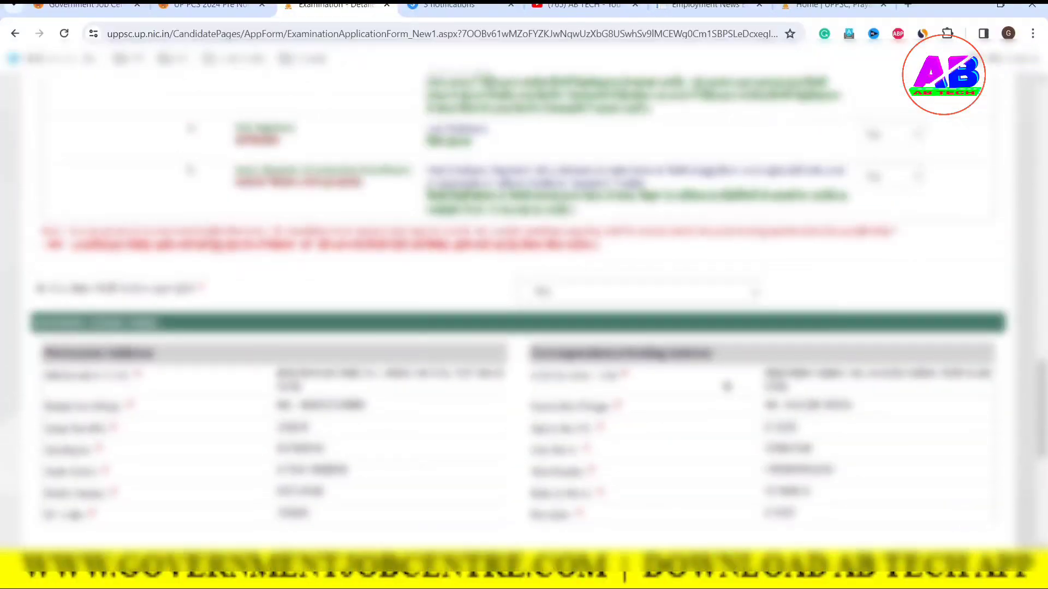
pyautogui.scroll(8, 727, 387)
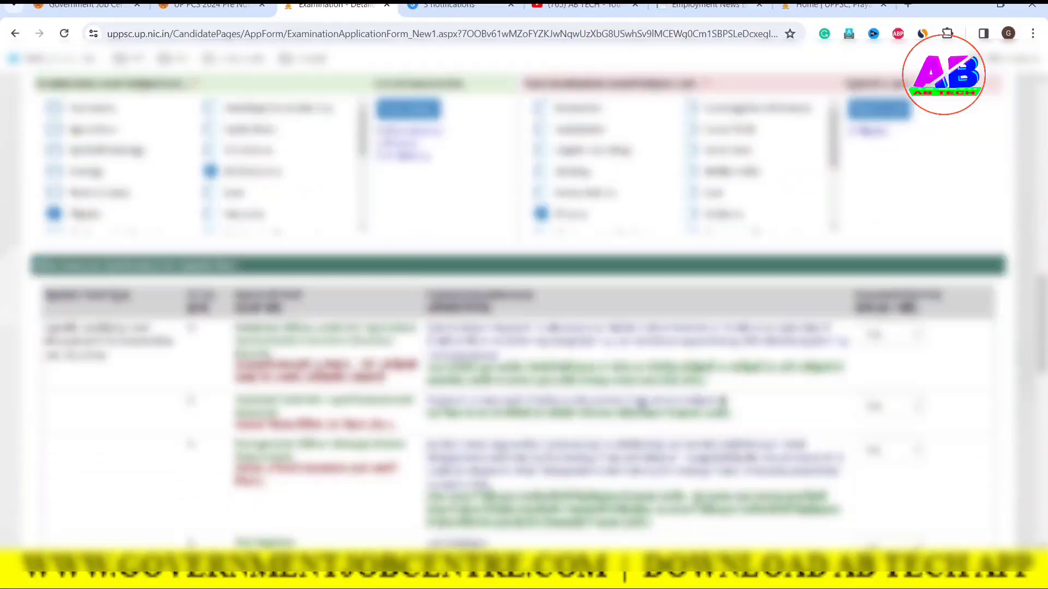
pyautogui.scroll(-15, 642, 403)
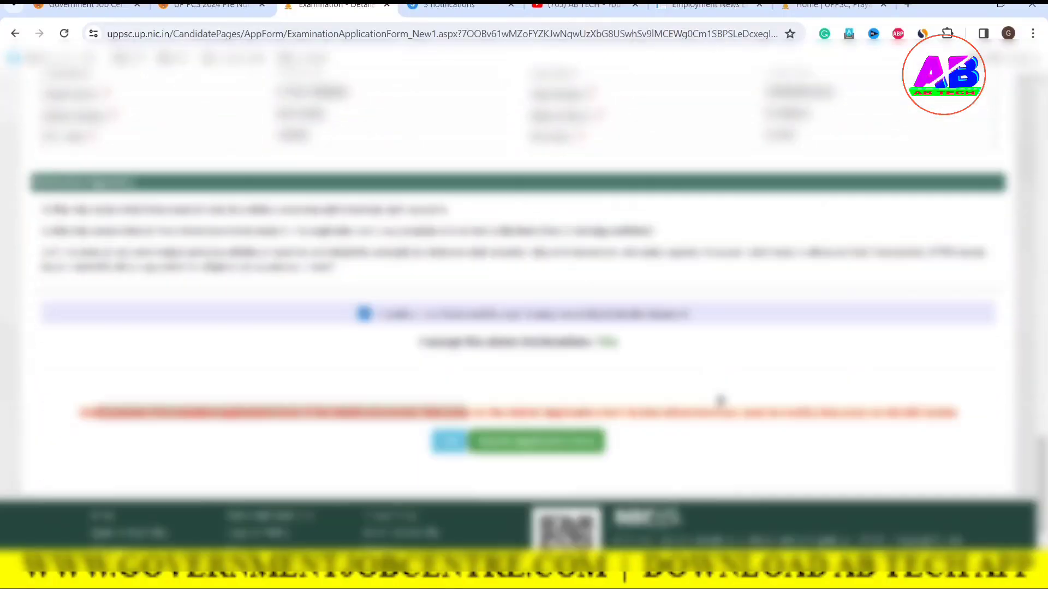
pyautogui.scroll(-1, 721, 401)
pyautogui.click(509, 414)
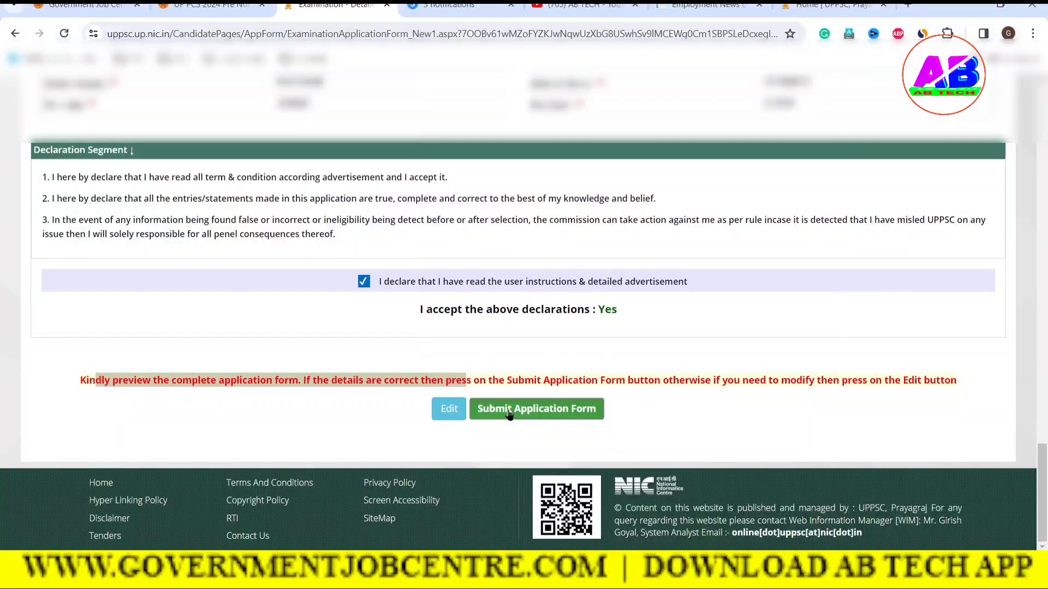
pyautogui.click(584, 139)
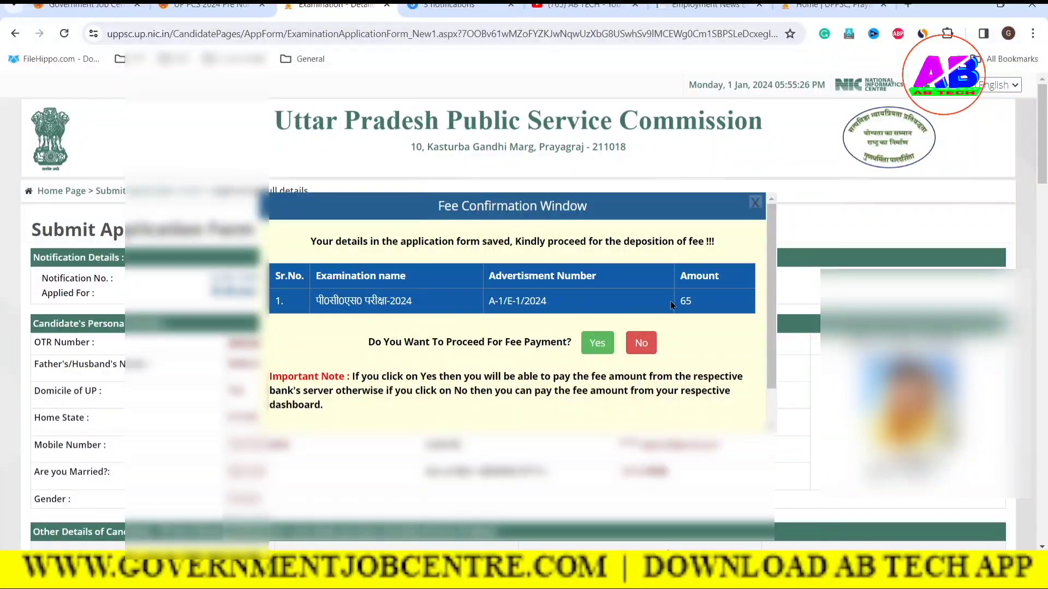
# Accept the 65 fee confirmation and proceed to pay through SBIMOPS, confirming the request.
pyautogui.click(593, 346)
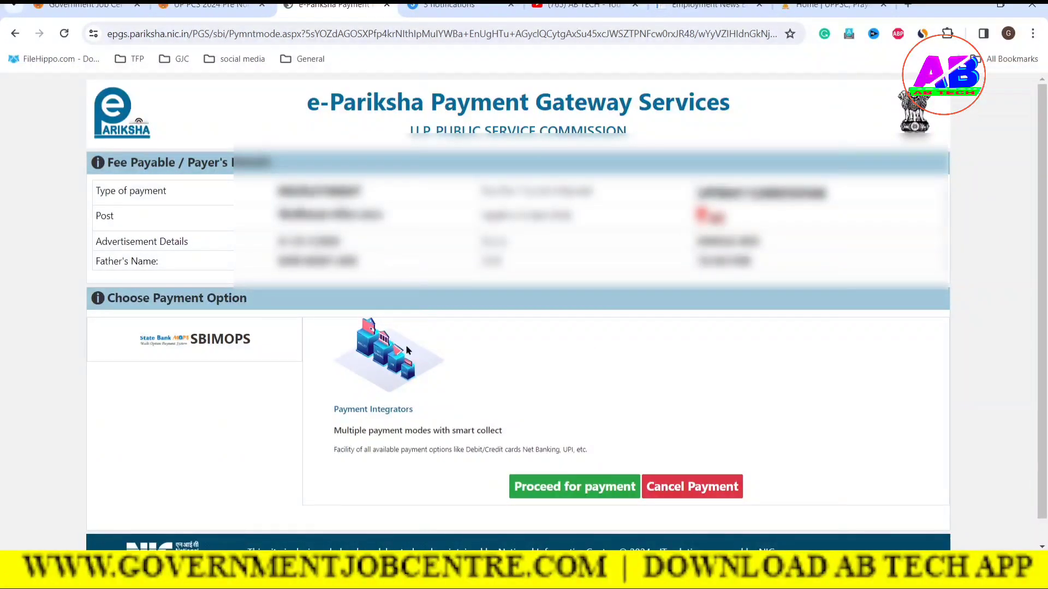
pyautogui.click(195, 347)
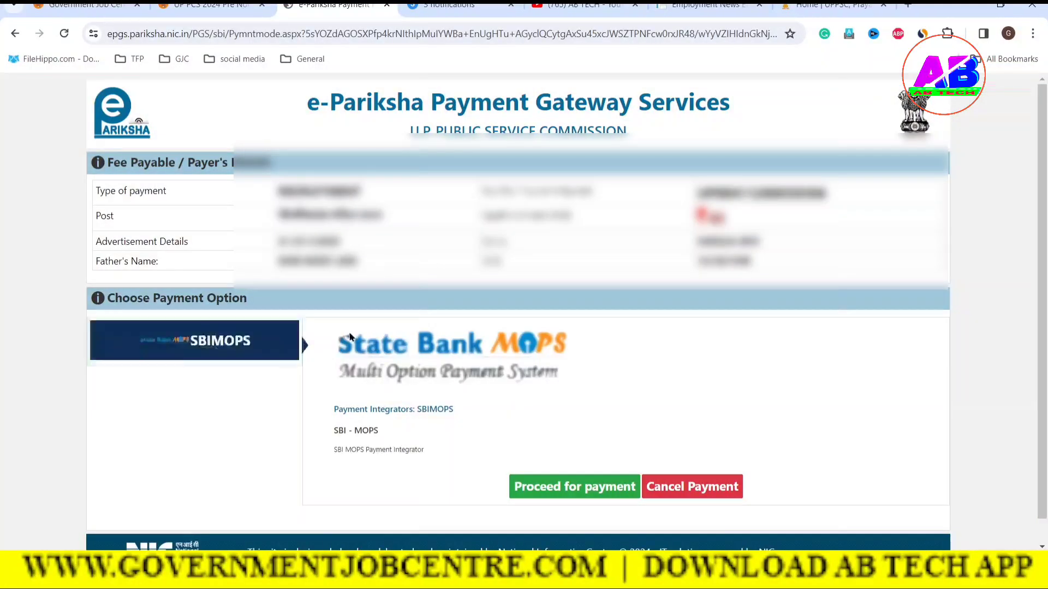
pyautogui.click(541, 493)
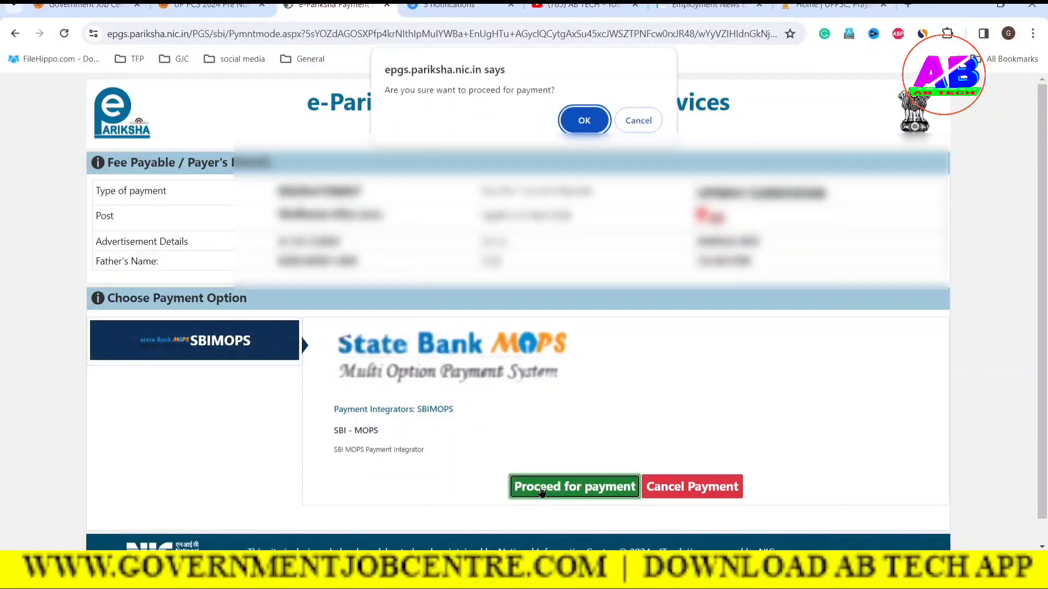
pyautogui.click(582, 128)
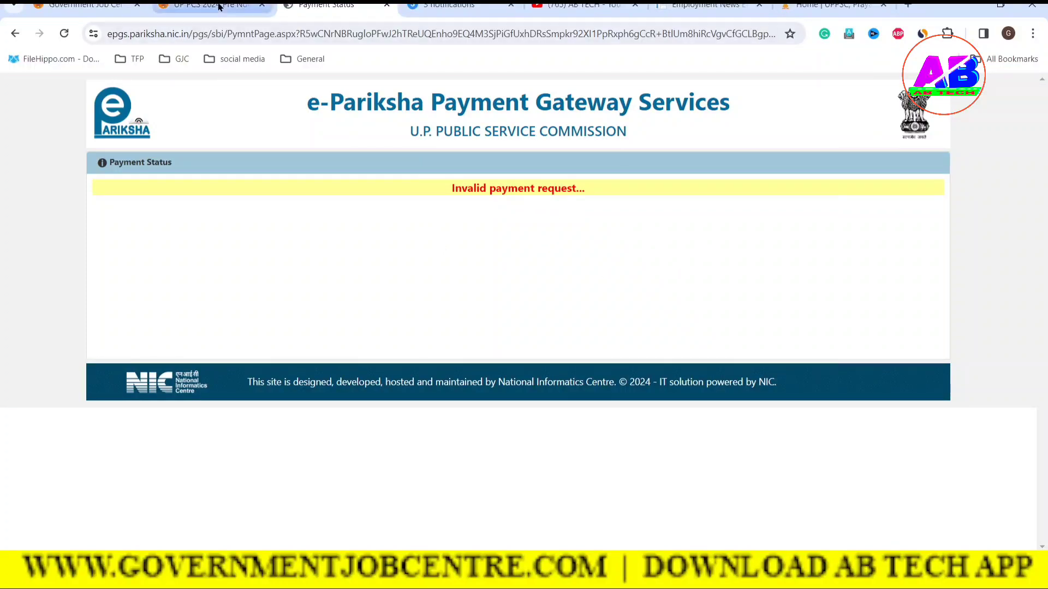
# Return to the 'Home | UPPSC' tab and open Candidate Dashboard Login for OTR-based applications.
pyautogui.click(799, 4)
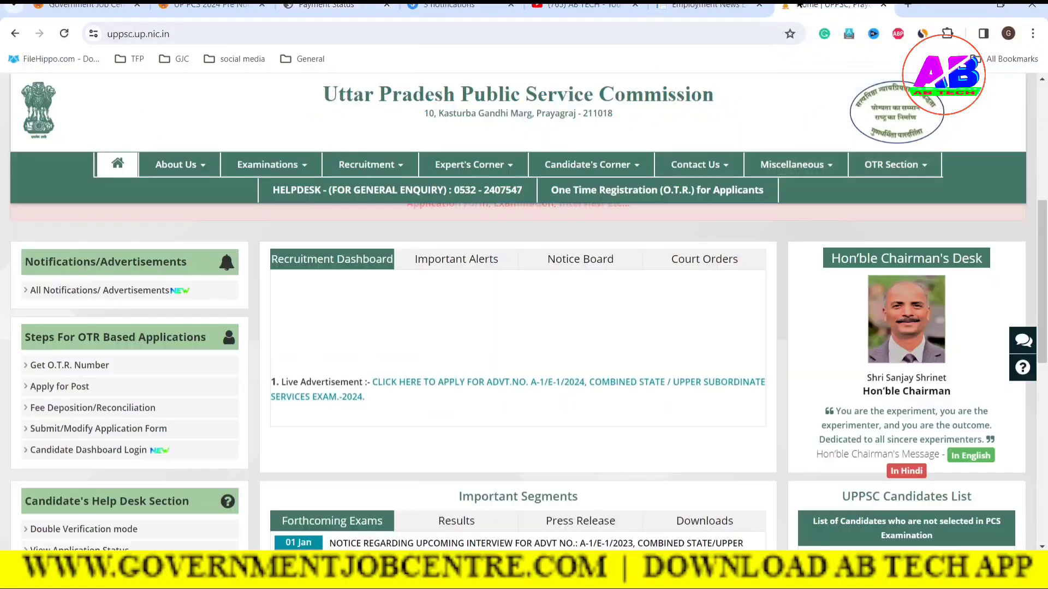
pyautogui.click(65, 455)
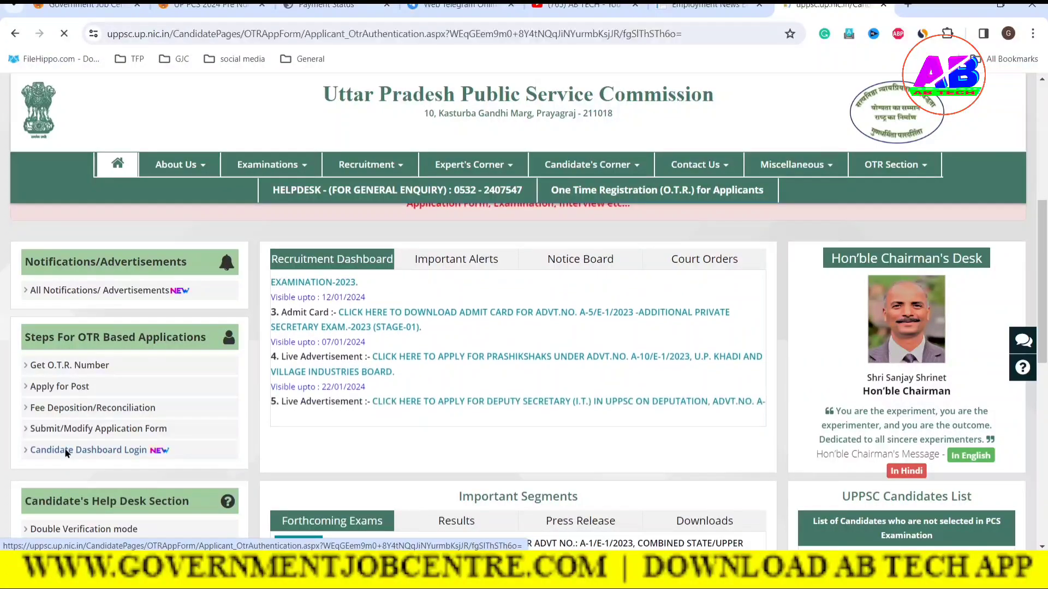